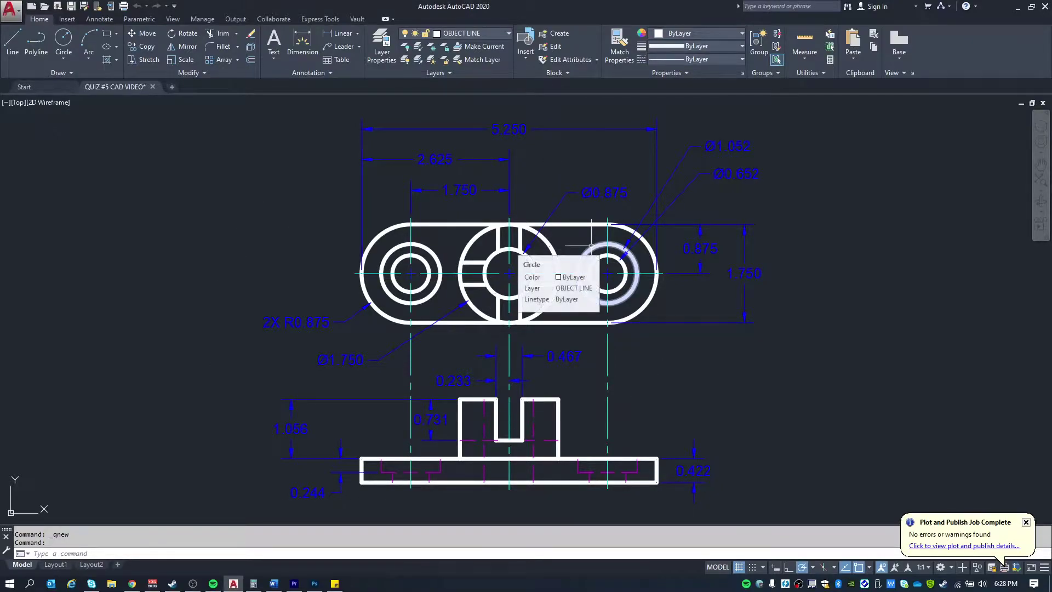
Move the complete dimensioned lamp base drawing horizontally toward the empty title-block sheet
scroll(591, 245, down, 2)
middle_drag(1041, 318, 515, 300)
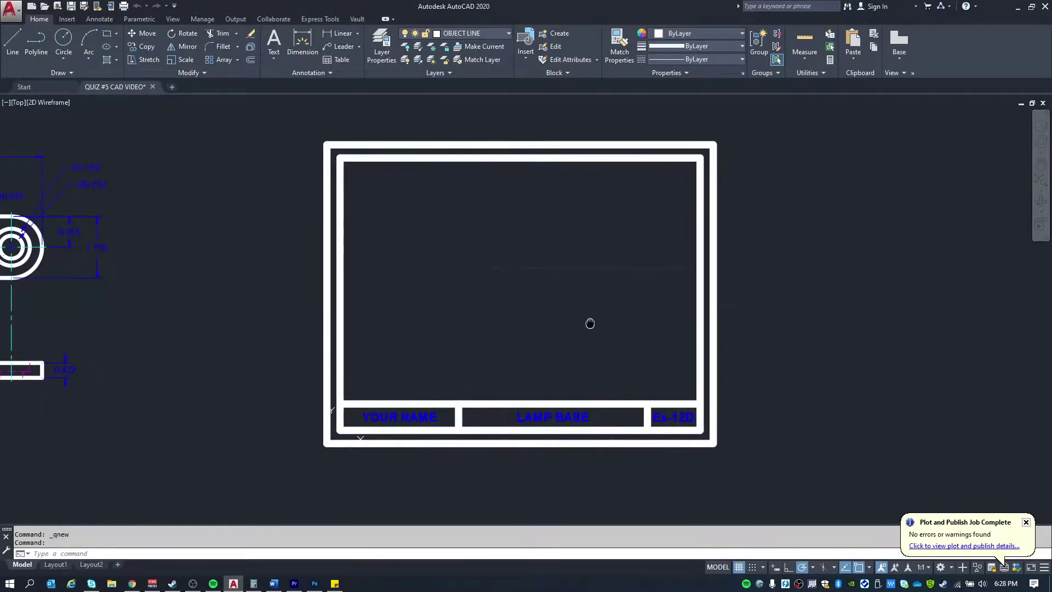
scroll(564, 305, up, 2)
scroll(575, 301, down, 2)
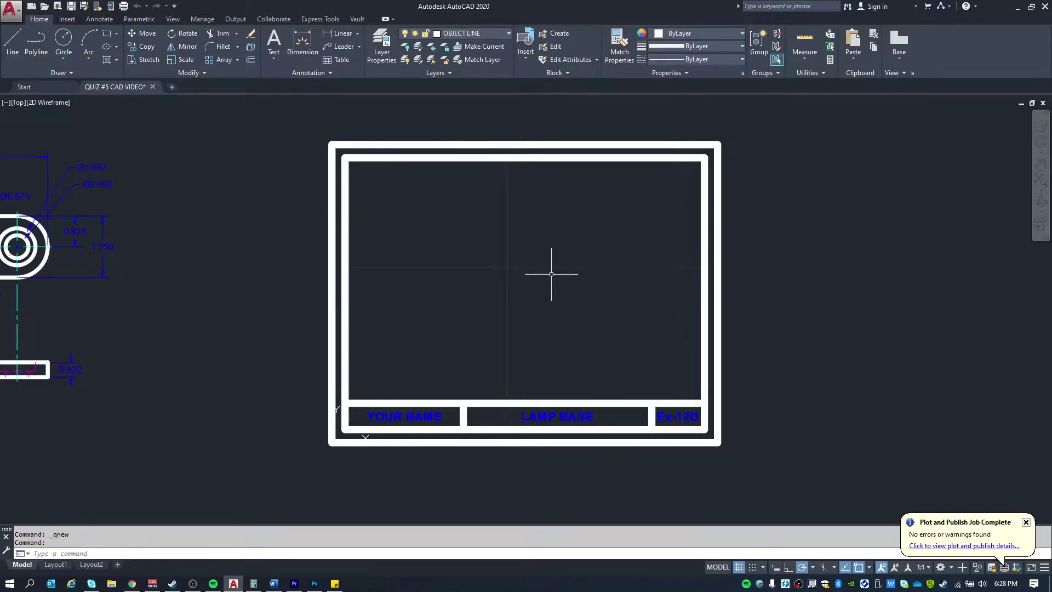
middle_drag(258, 247, 498, 243)
text(m)
key(Return)
click(422, 415)
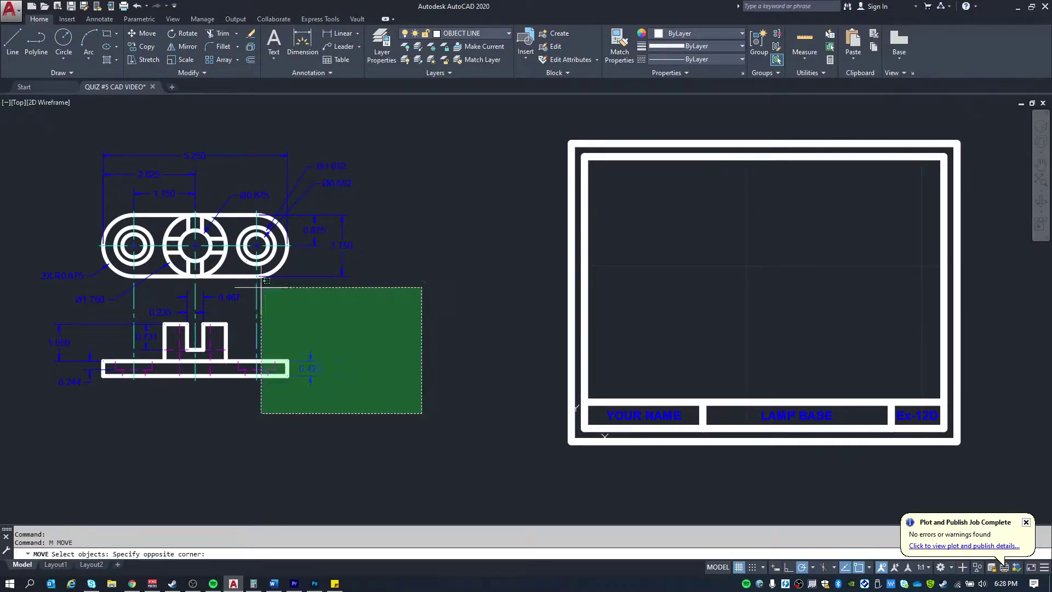
click(22, 131)
key(Return)
click(60, 179)
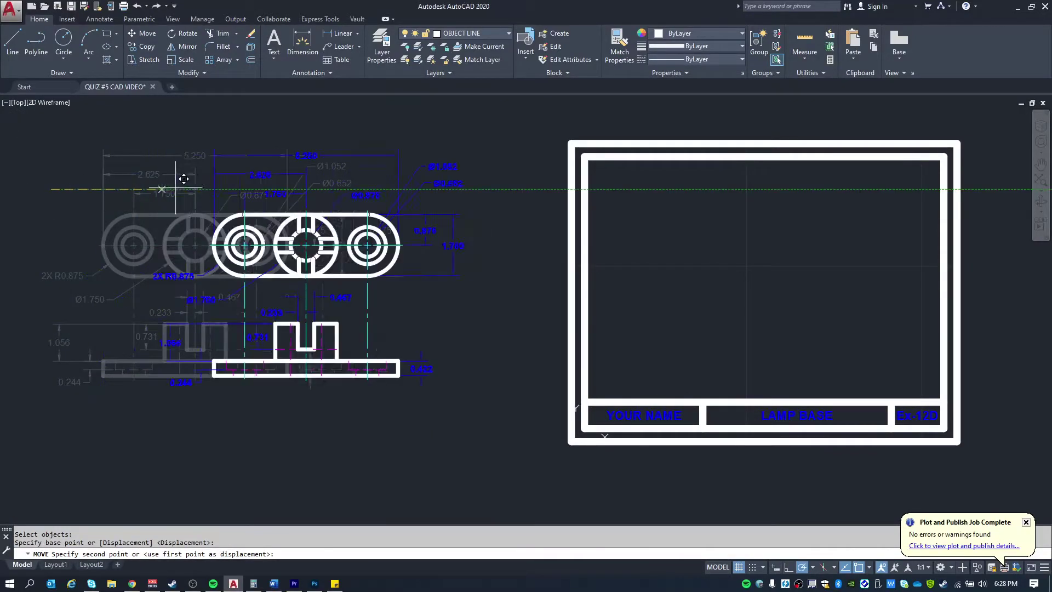
click(228, 179)
middle_drag(542, 254, 416, 254)
scroll(235, 265, up, 2)
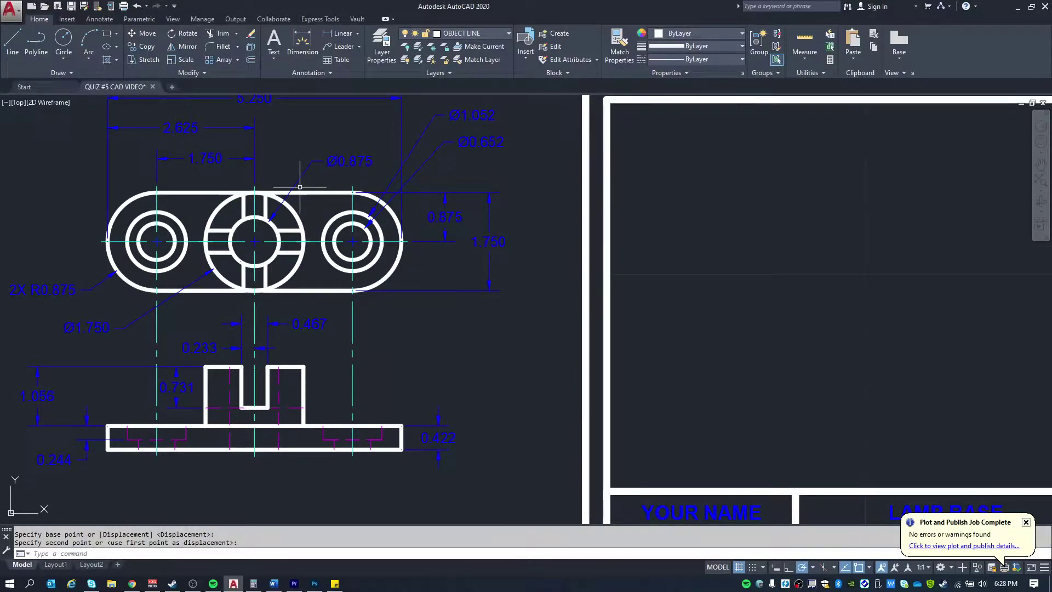
click(471, 32)
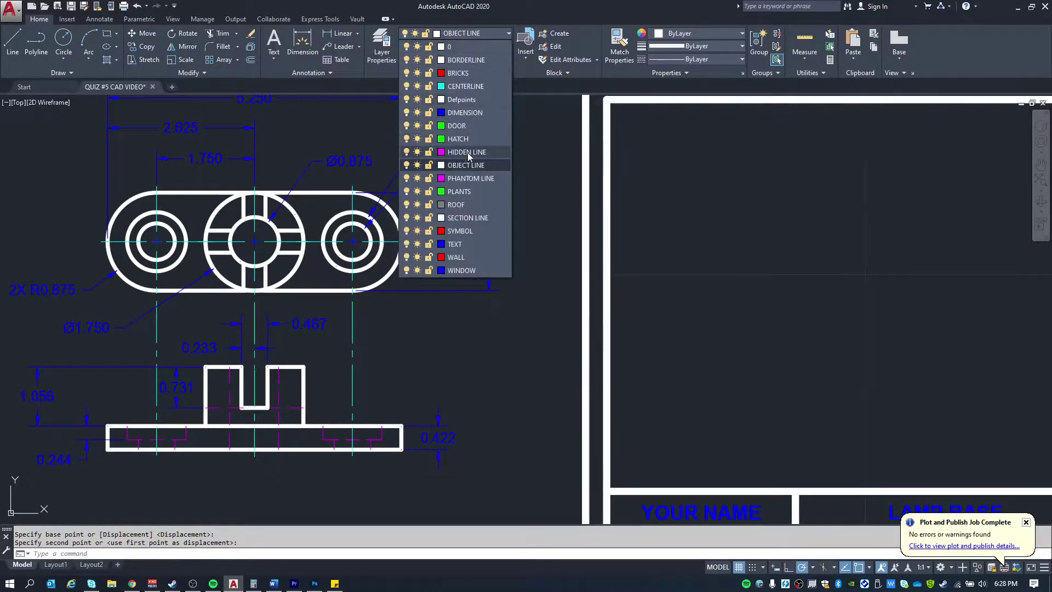
key(Escape)
key(Escape)
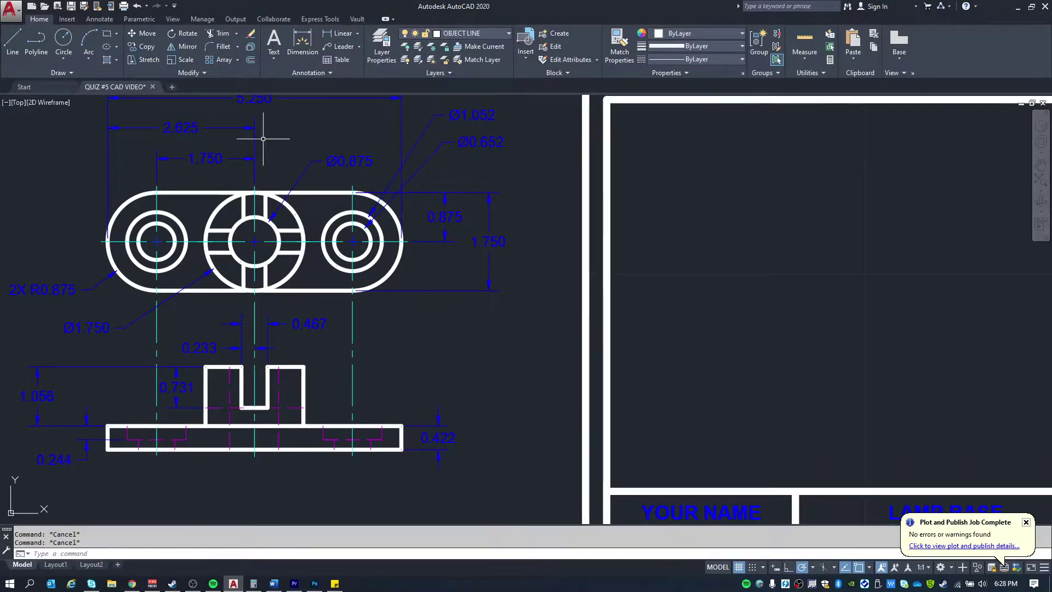
middle_drag(274, 136, 276, 152)
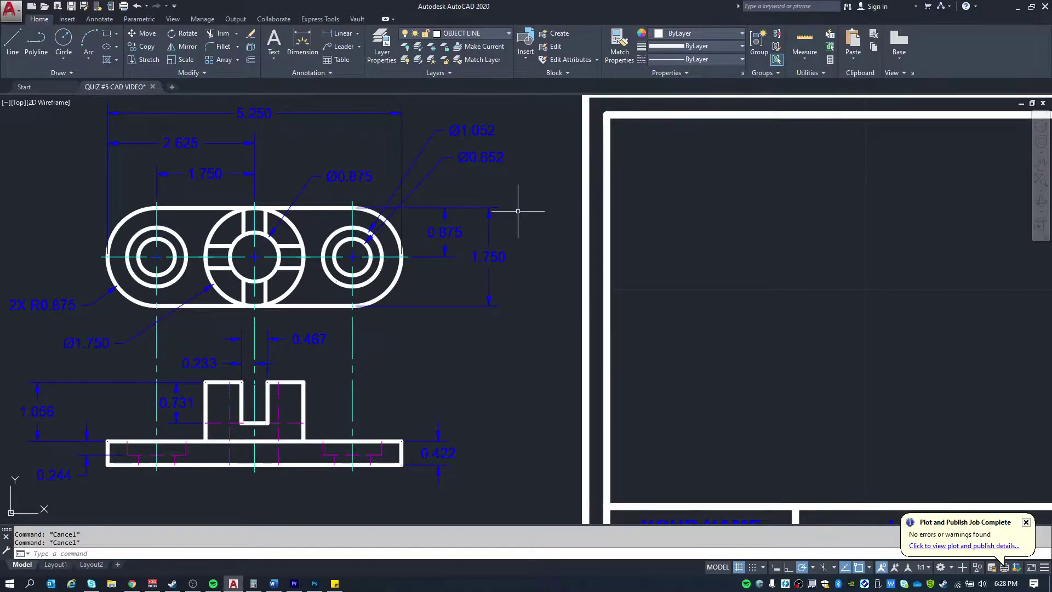
Draw a closed 5.25 by 1.75 rectangle from lines in the upper part of the title-block sheet
middle_drag(735, 265, 689, 263)
key(Return)
click(664, 182)
text(5.25)
key(Return)
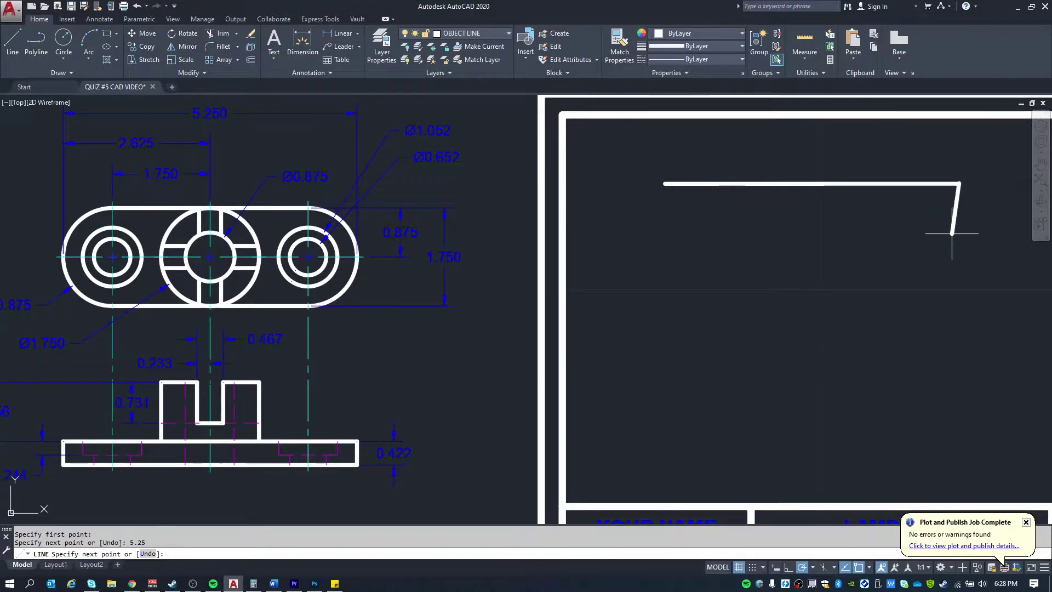
text(1.75)
key(Return)
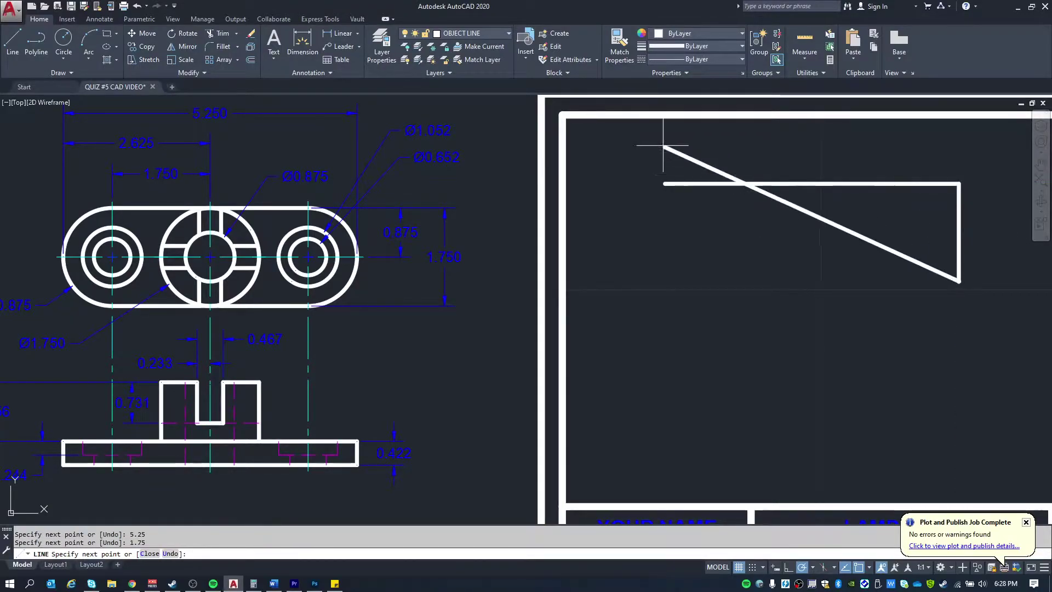
click(664, 282)
click(664, 183)
key(Escape)
key(Escape)
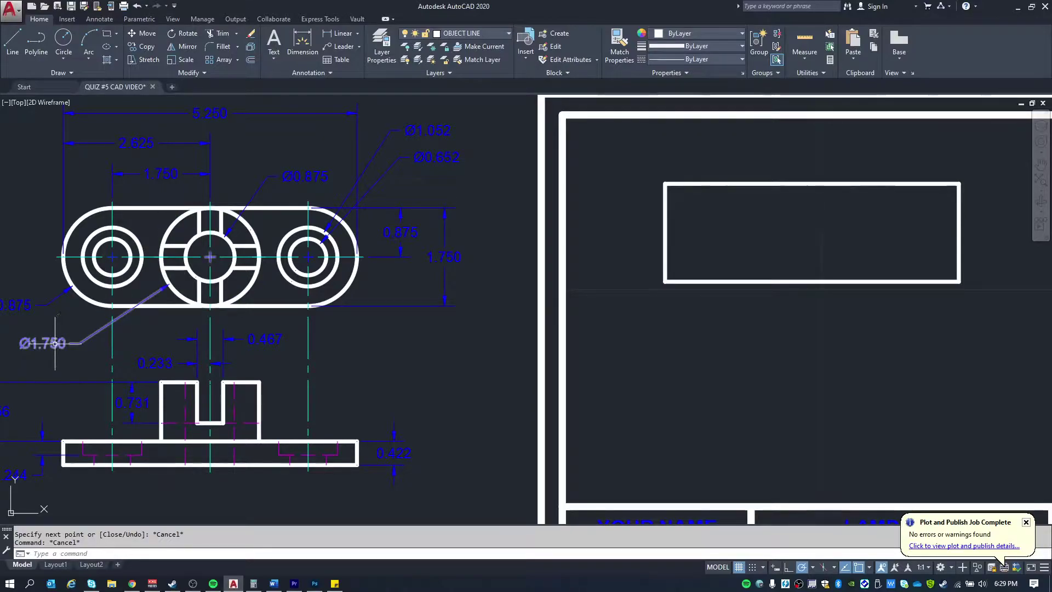
Try to draw a circle with a radius of 1.75 at the rectangle's centre
key(Escape)
text(c)
key(Return)
text(D)
key(Return)
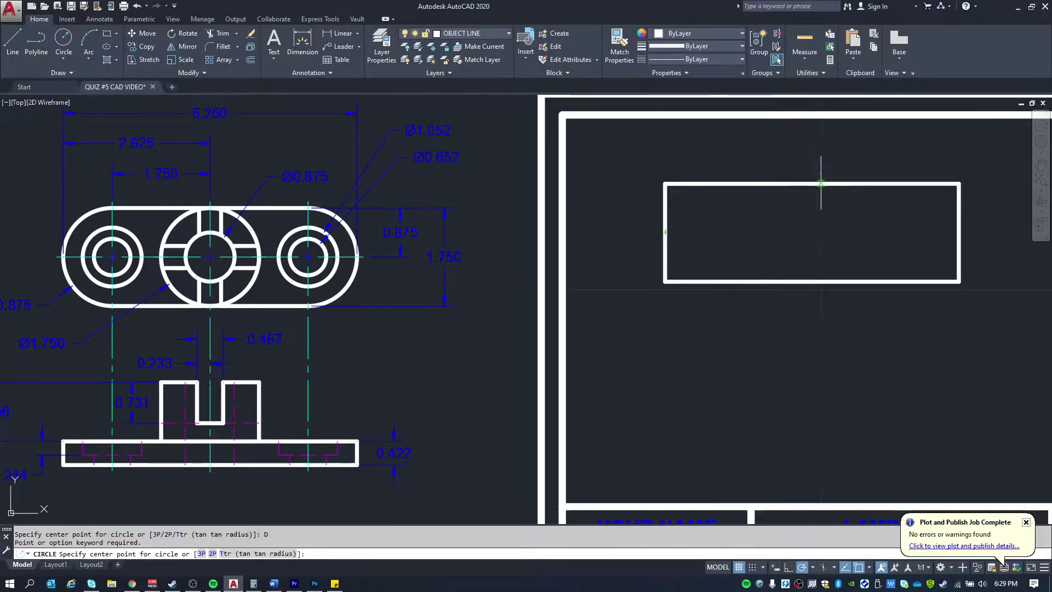
click(812, 232)
text(1.75)
key(Return)
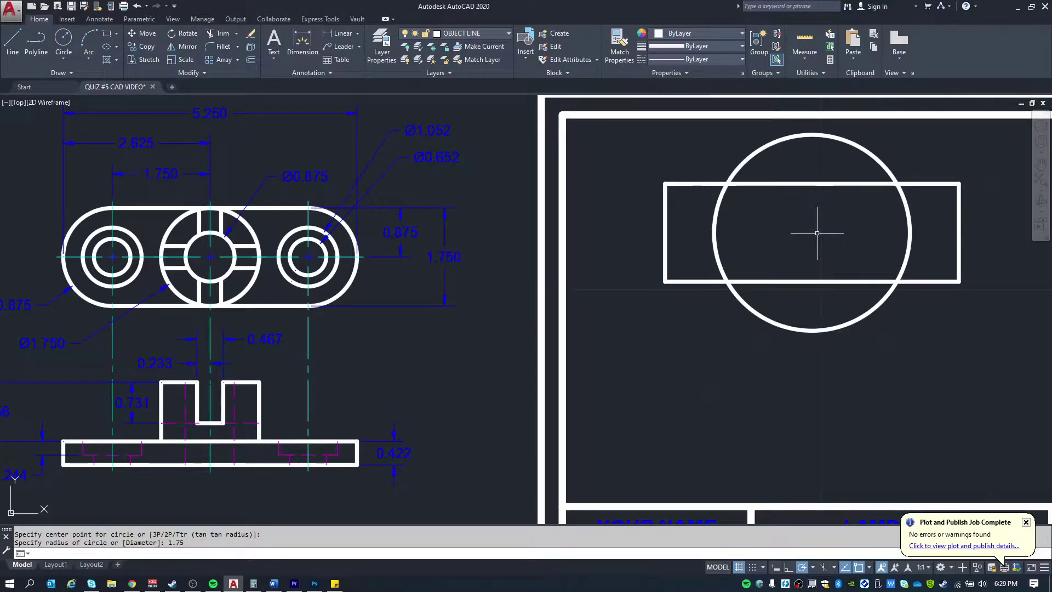
key(ctrl+z)
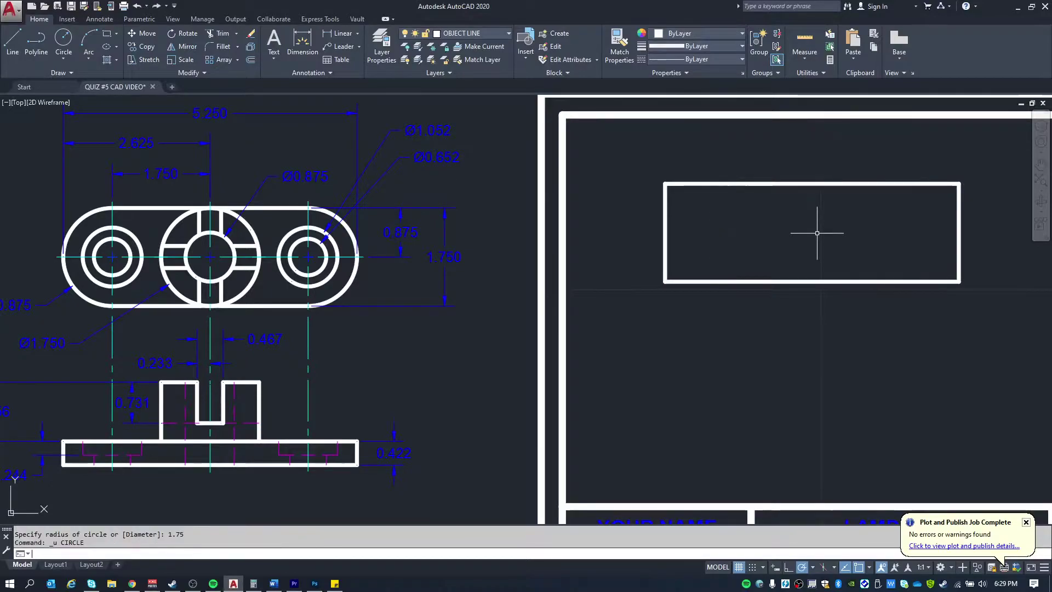
Draw a circle with a diameter of 1.75 at the centre of the rectangle
text(c)
key(Return)
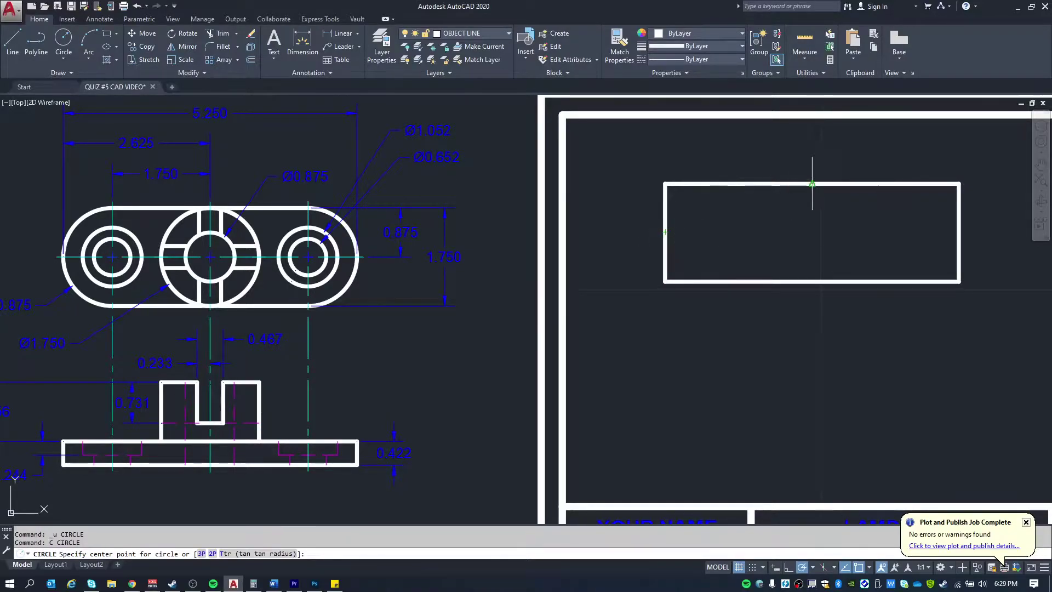
click(812, 232)
text(d)
key(Return)
text(1.75)
key(Return)
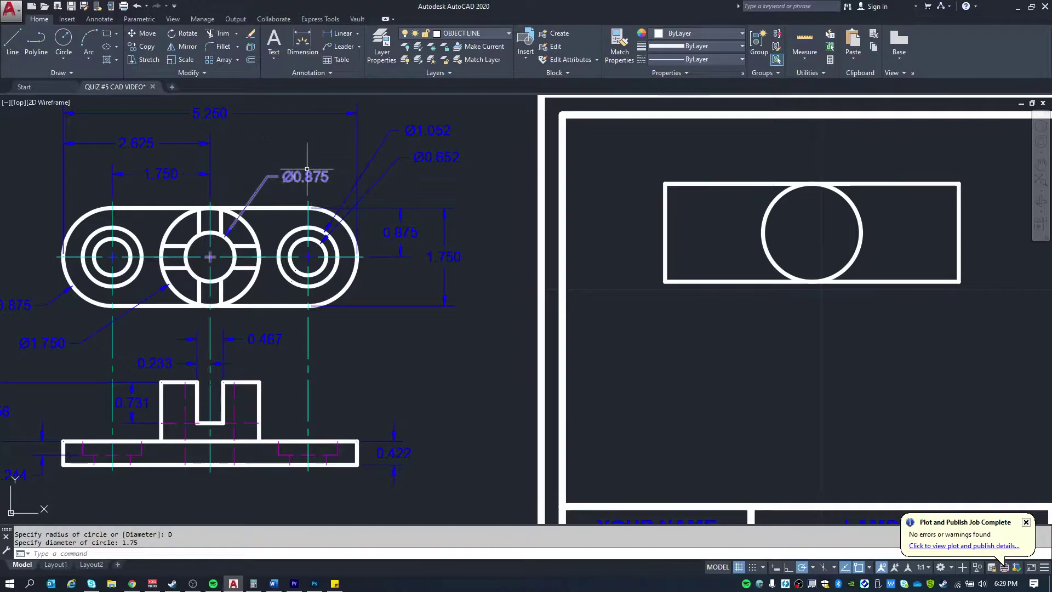
Draw a concentric circle with a diameter of 0.875 inside the central circle
text(c)
key(Return)
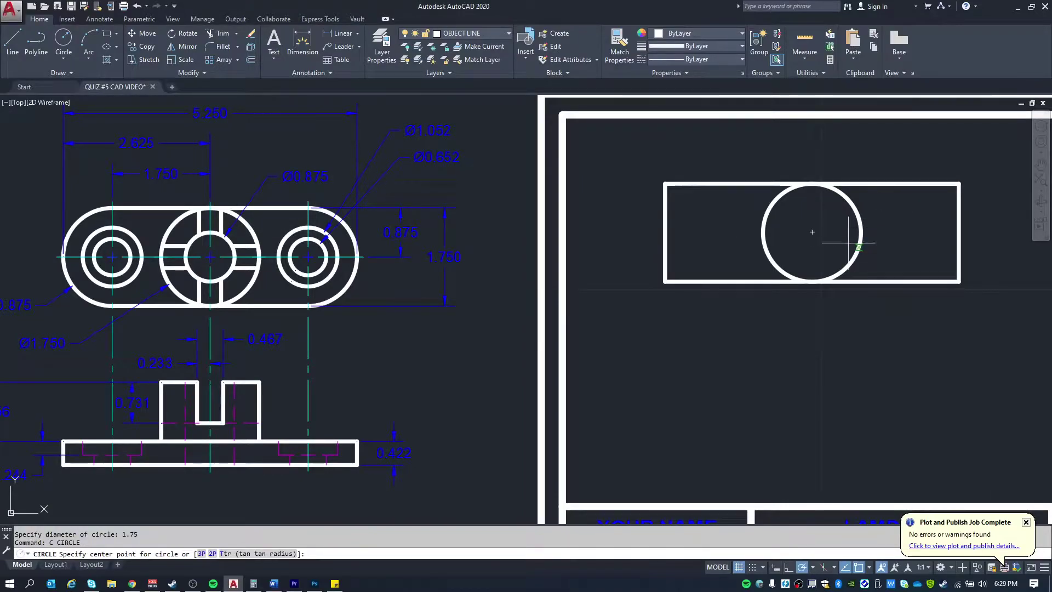
click(812, 233)
text(d)
key(Return)
text(.)
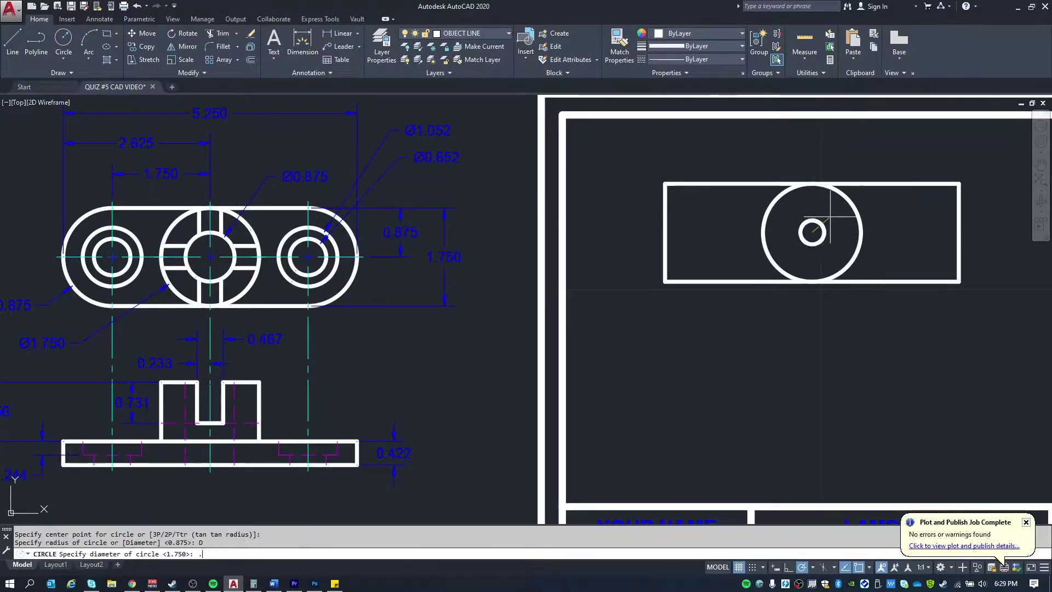
text(875)
key(Return)
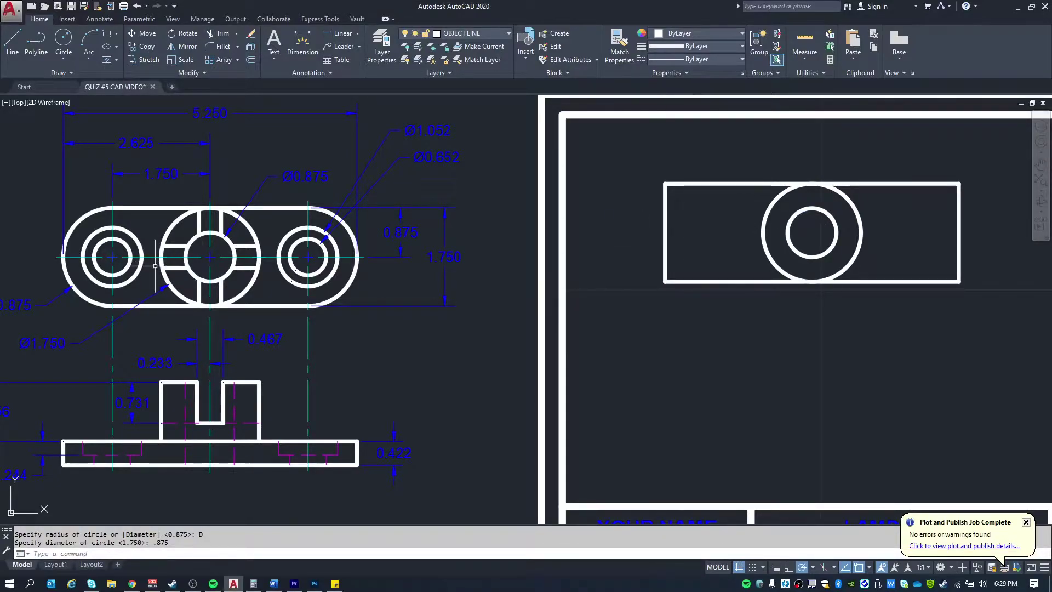
Fillet the rectangle's upper-left corner with a radius of 0.875, using the Multiple option
middle_drag(91, 212, 104, 202)
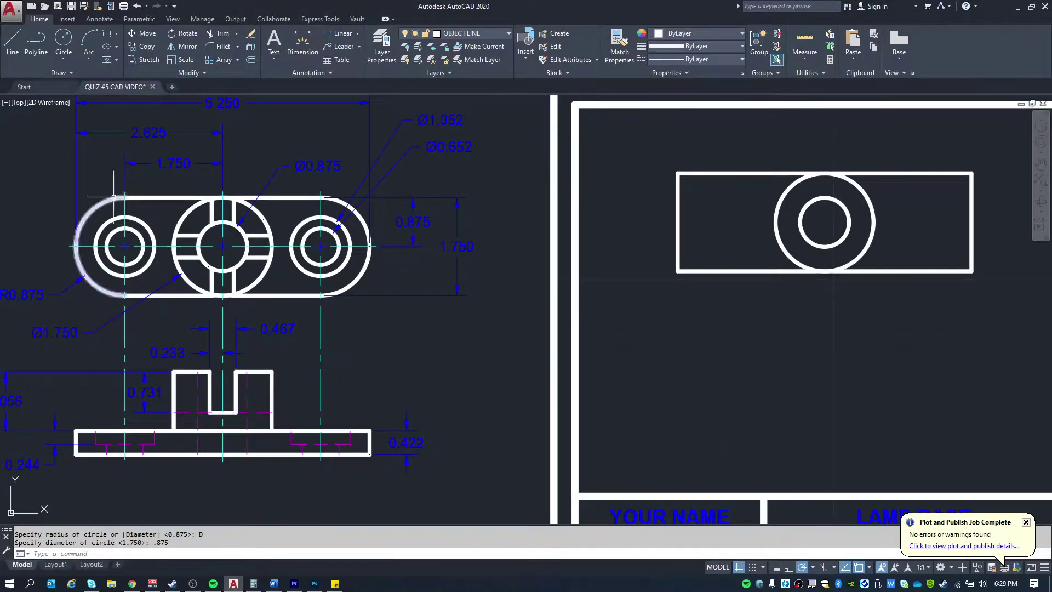
middle_drag(222, 246, 258, 248)
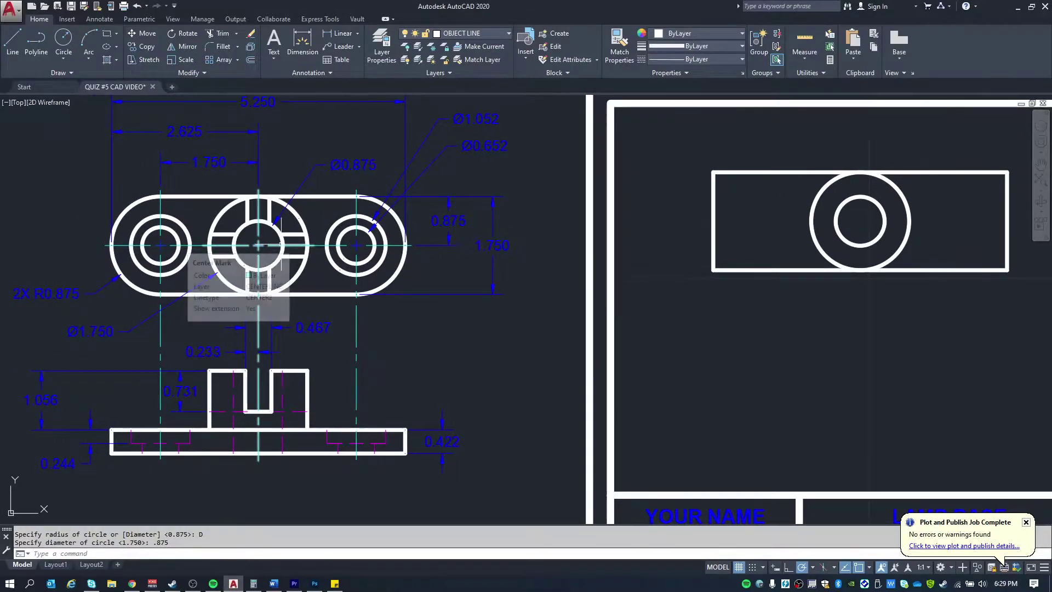
middle_drag(761, 229, 730, 228)
text(f)
key(Return)
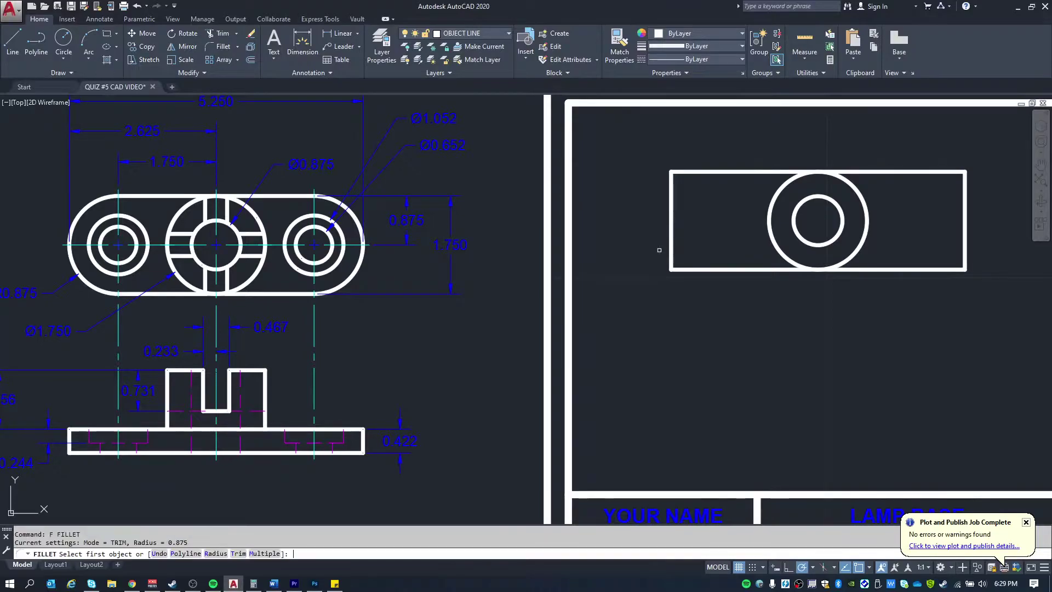
text(r)
key(Return)
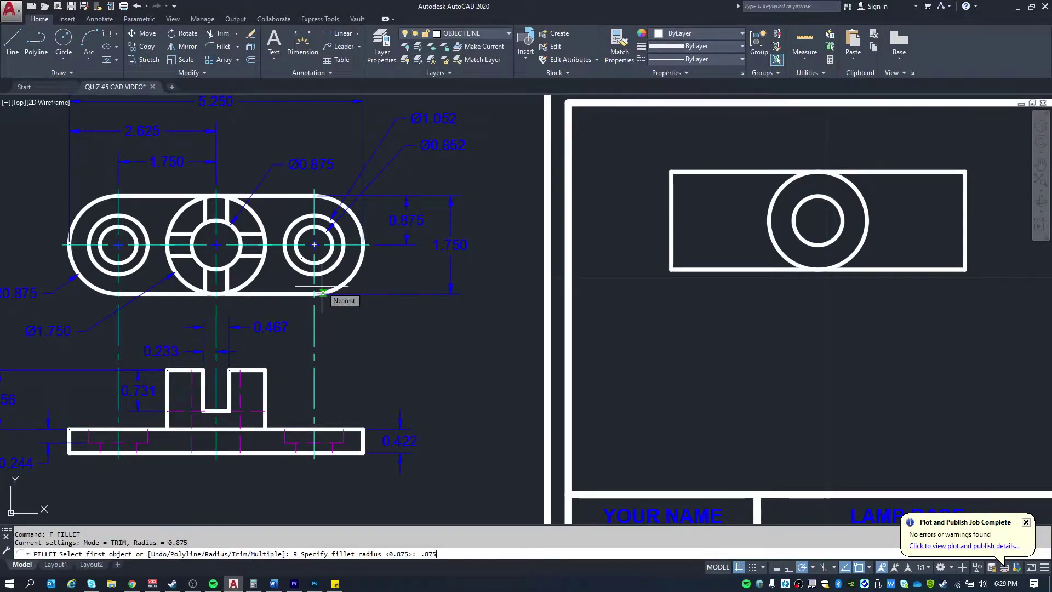
key(Return)
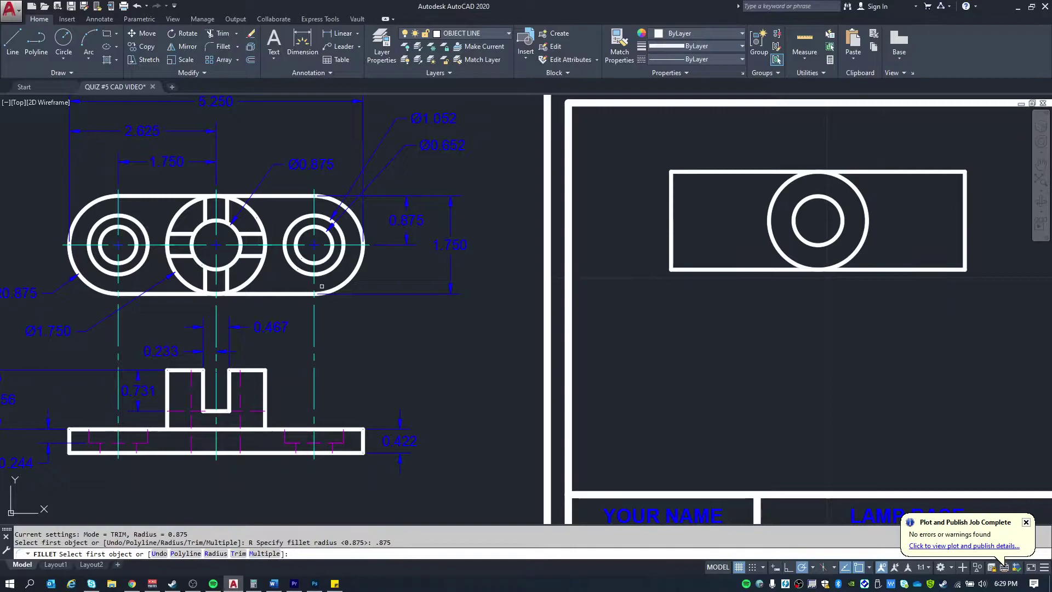
text(m)
key(Return)
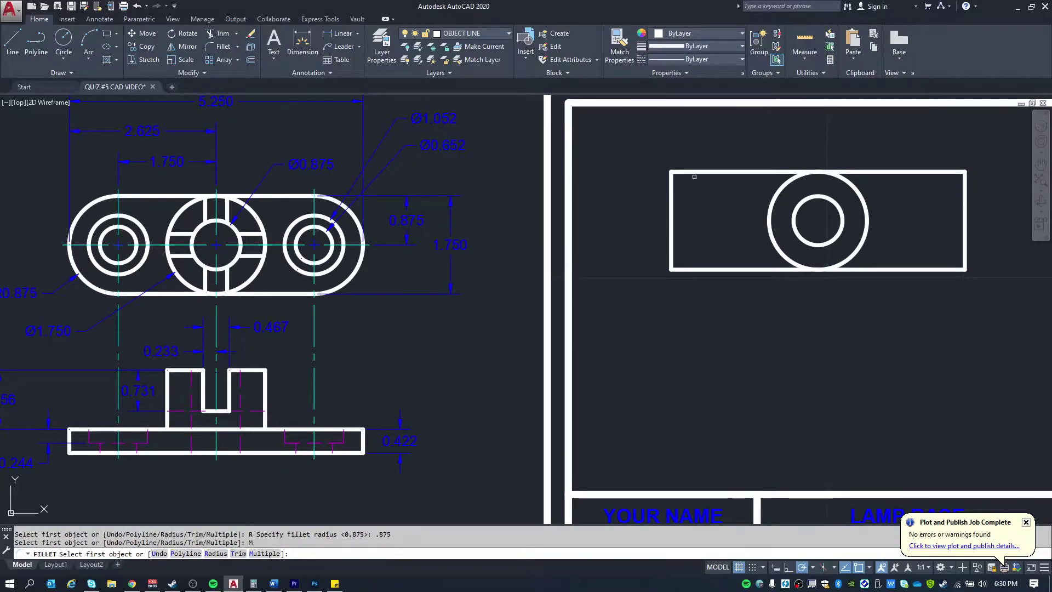
click(691, 173)
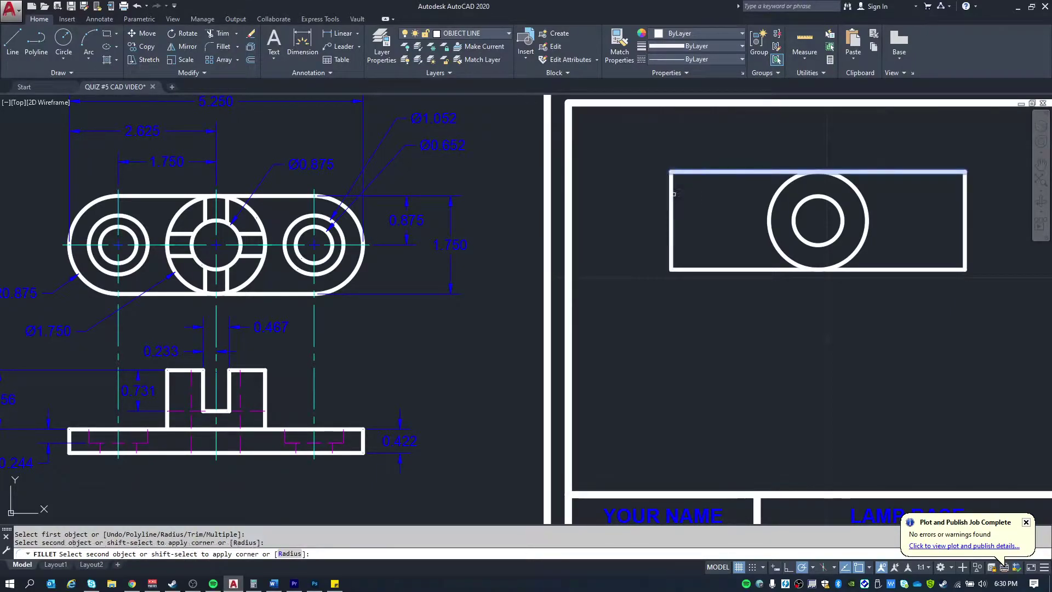
click(672, 194)
double_click(670, 254)
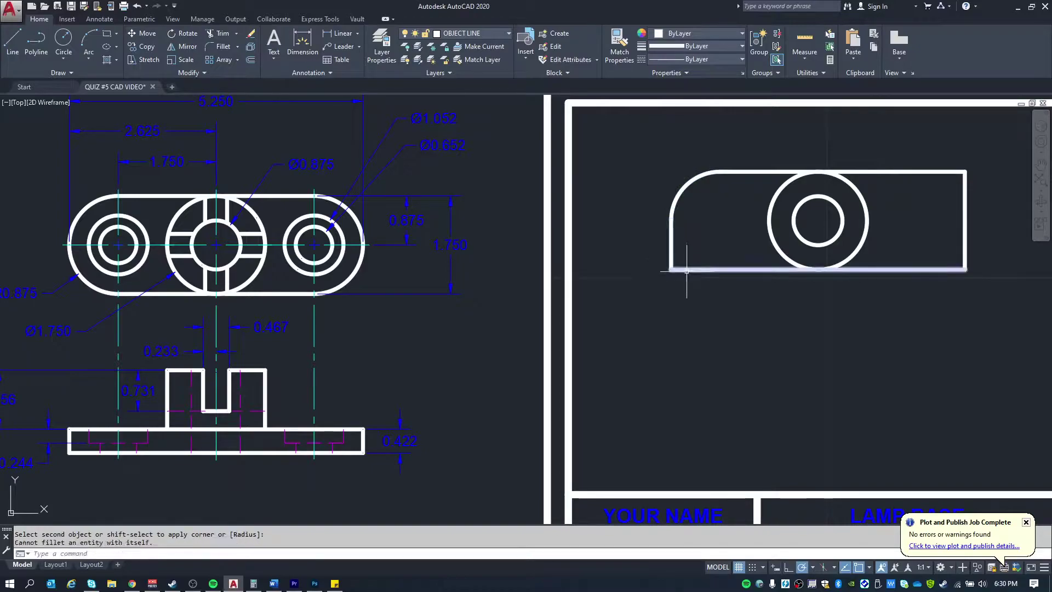
Fillet the rectangle's remaining three corners with the same 0.875 radius to round both ends
key(space)
click(680, 268)
click(670, 252)
click(960, 269)
click(965, 222)
key(space)
click(946, 171)
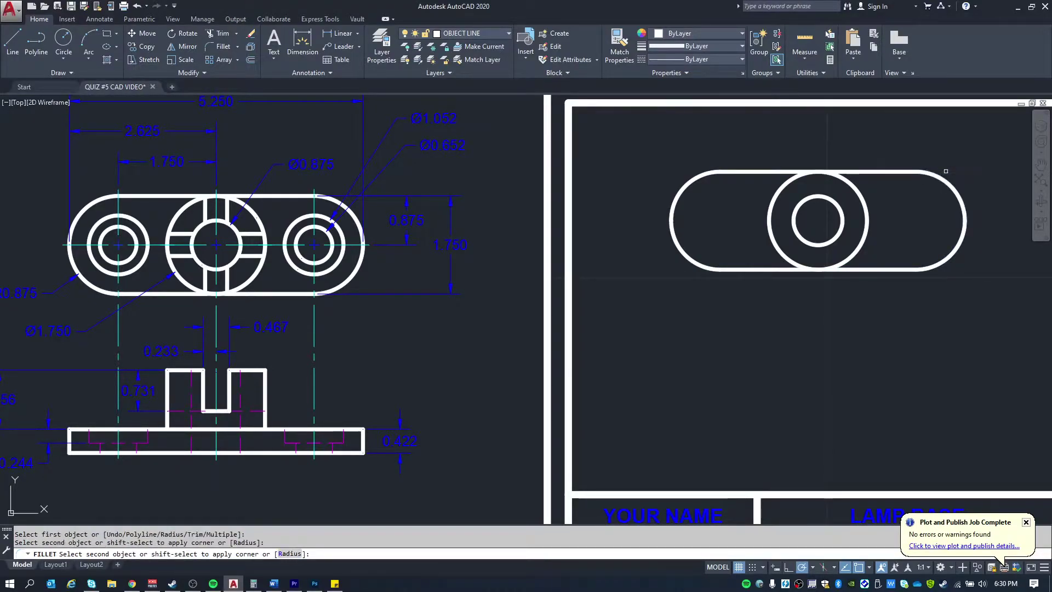
click(965, 198)
key(space)
key(Escape)
key(Escape)
Join the two fillet arcs at the outline's left end into a single arc
text(JOIN)
key(space)
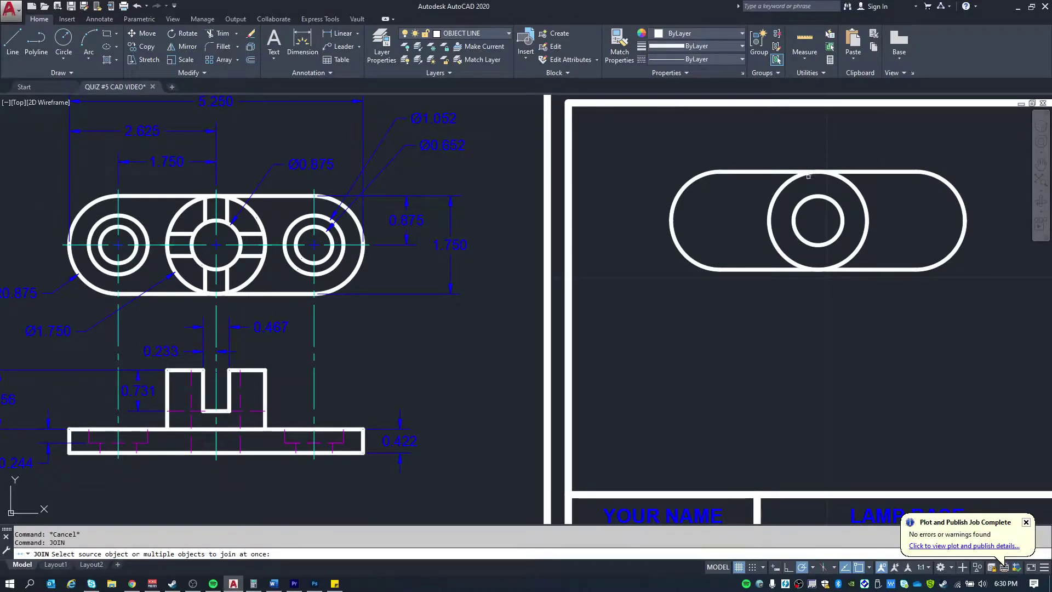
click(672, 217)
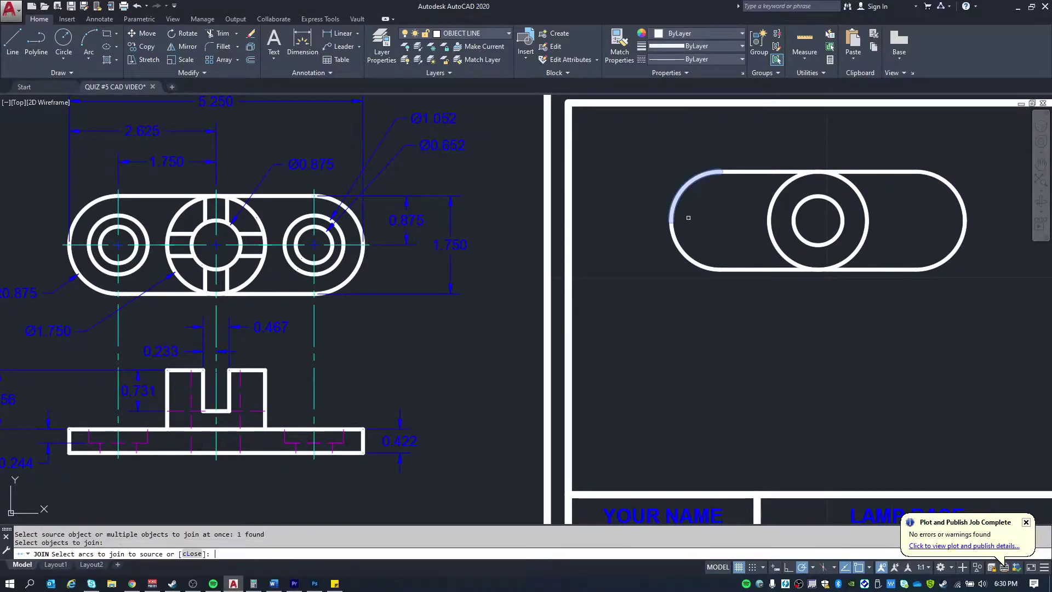
click(675, 244)
key(Return)
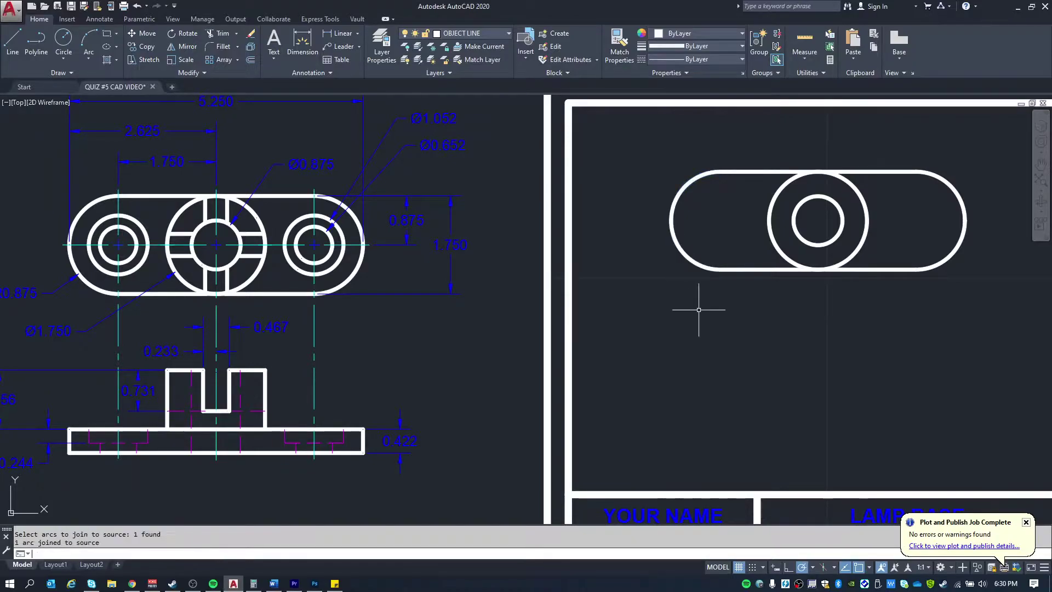
click(680, 246)
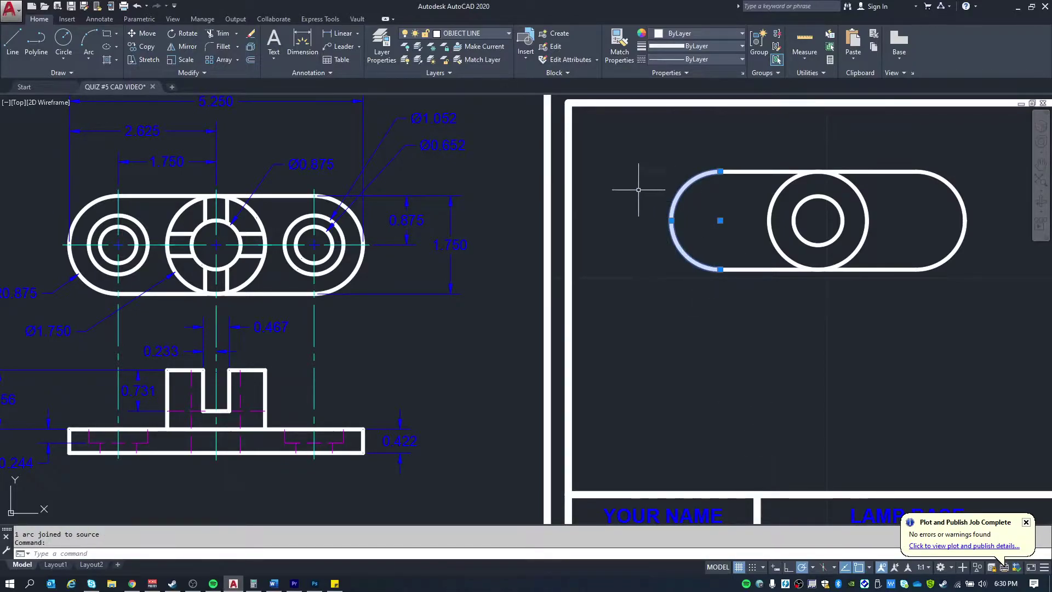
middle_drag(866, 200, 791, 209)
key(Escape)
key(Escape)
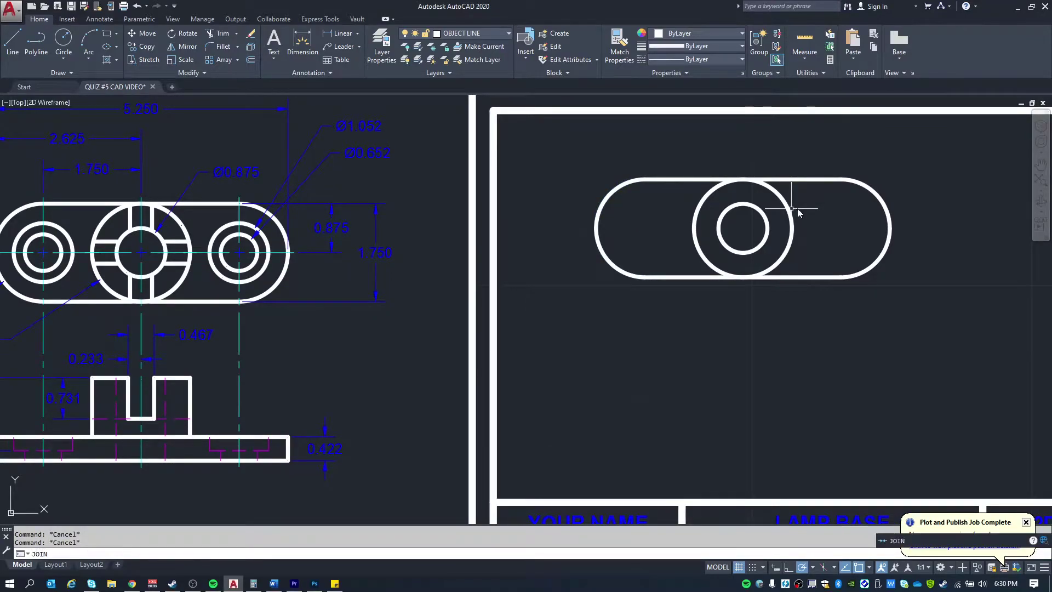
Join the two fillet arcs at the outline's right end and accept their conversion to a full circle
key(Return)
click(885, 203)
click(886, 255)
key(Return)
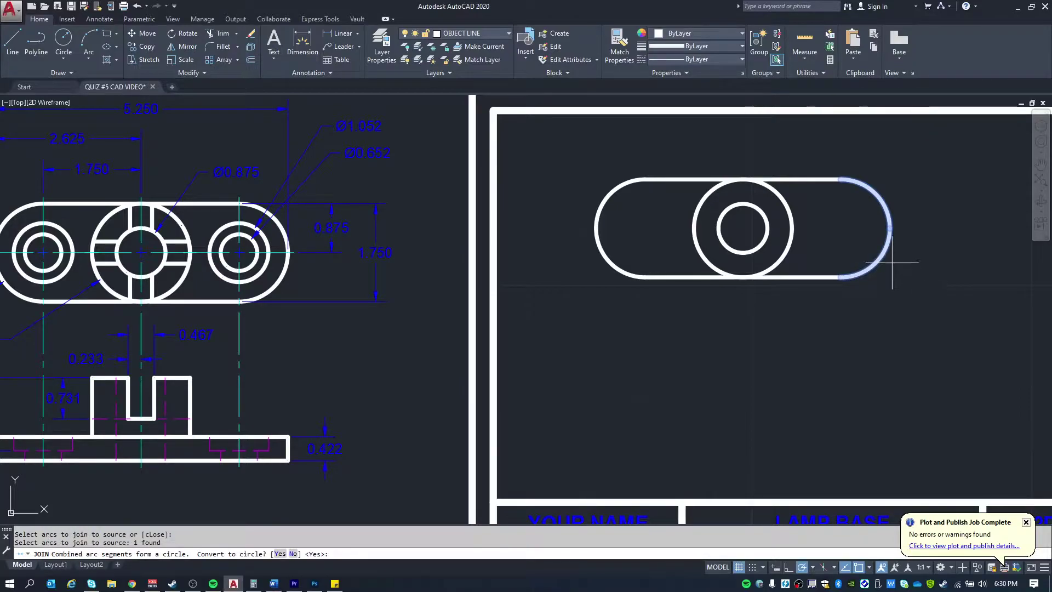
key(Return)
key(Escape)
key(Escape)
Trim away the inner half of the circle at the outline's right end, leaving only the rounded end arc
text(tr)
key(Return)
key(Return)
click(800, 254)
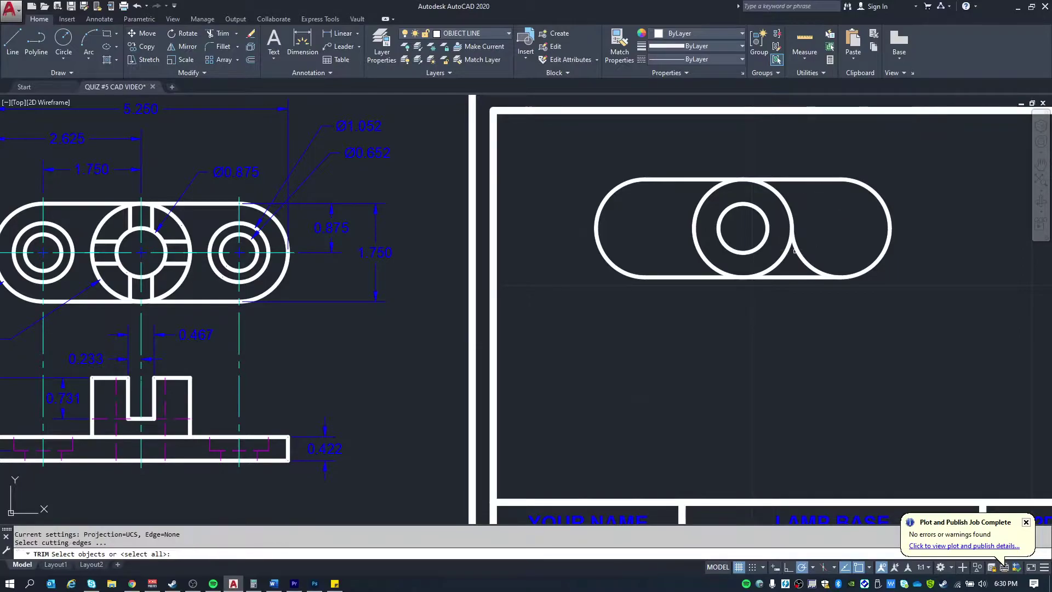
key(Escape)
middle_drag(728, 219, 757, 226)
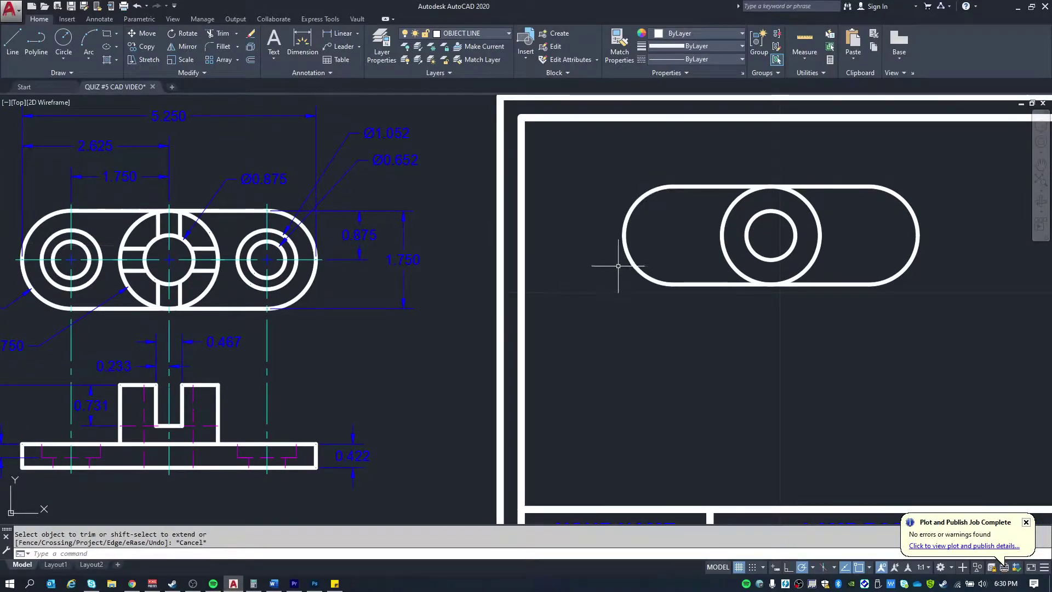
click(624, 230)
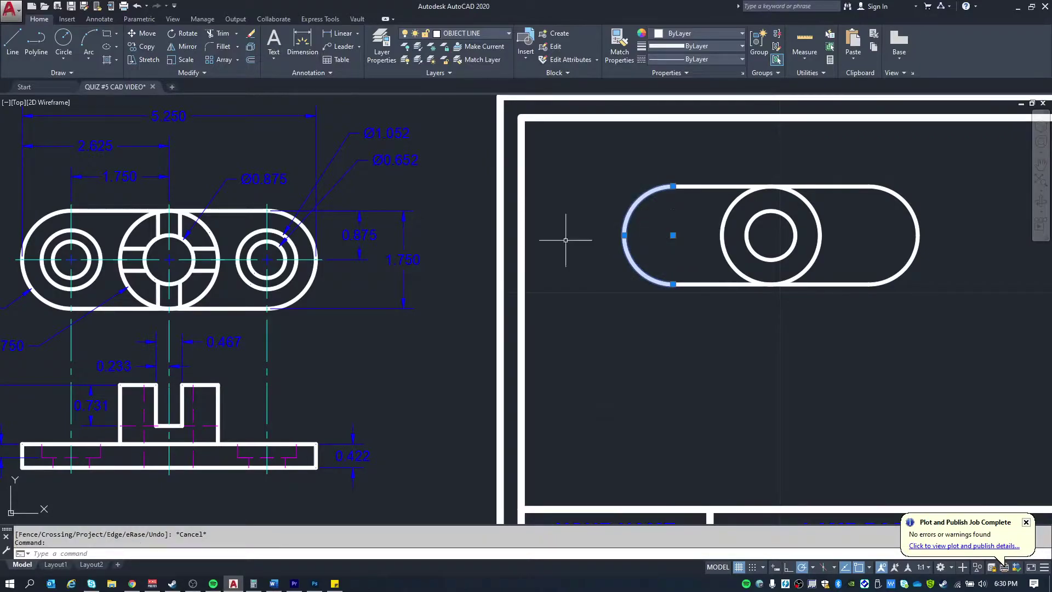
middle_drag(113, 256, 154, 259)
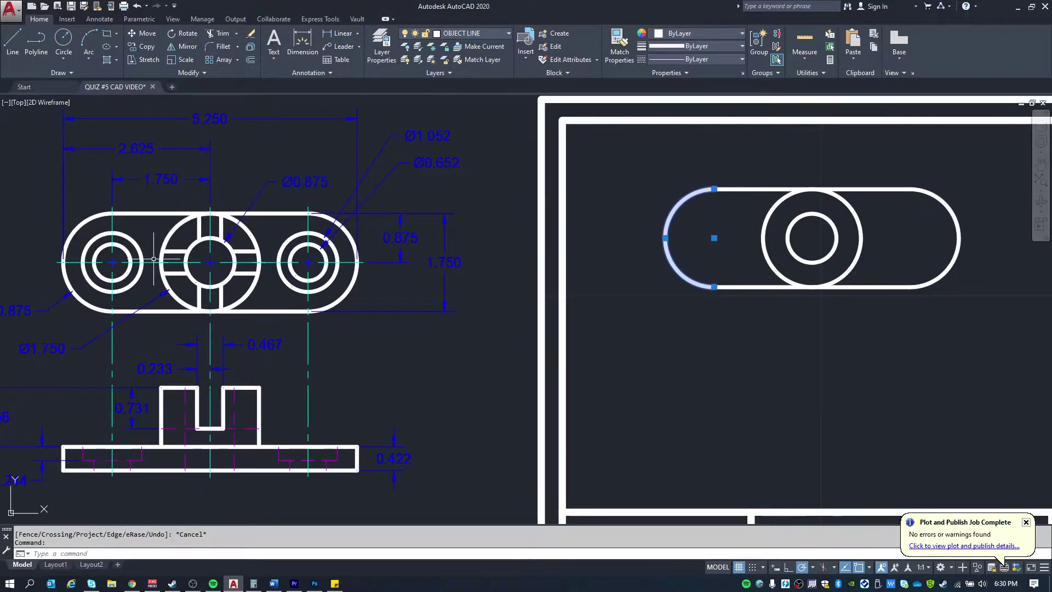
click(172, 268)
key(Escape)
key(Escape)
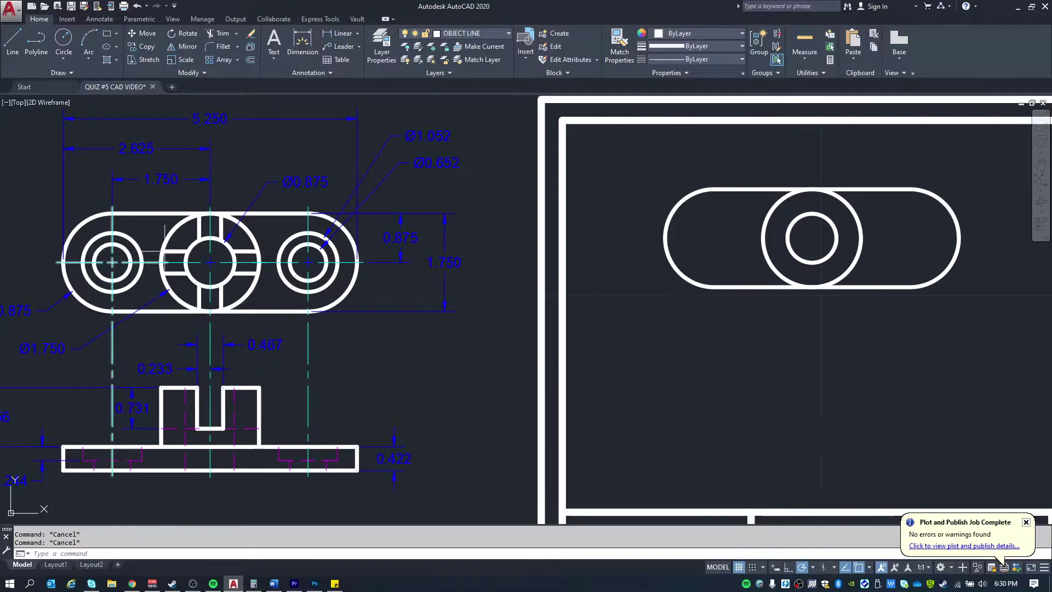
Draw a circle of diameter 1.052 centred on the outline's left end arc
middle_drag(433, 140, 407, 140)
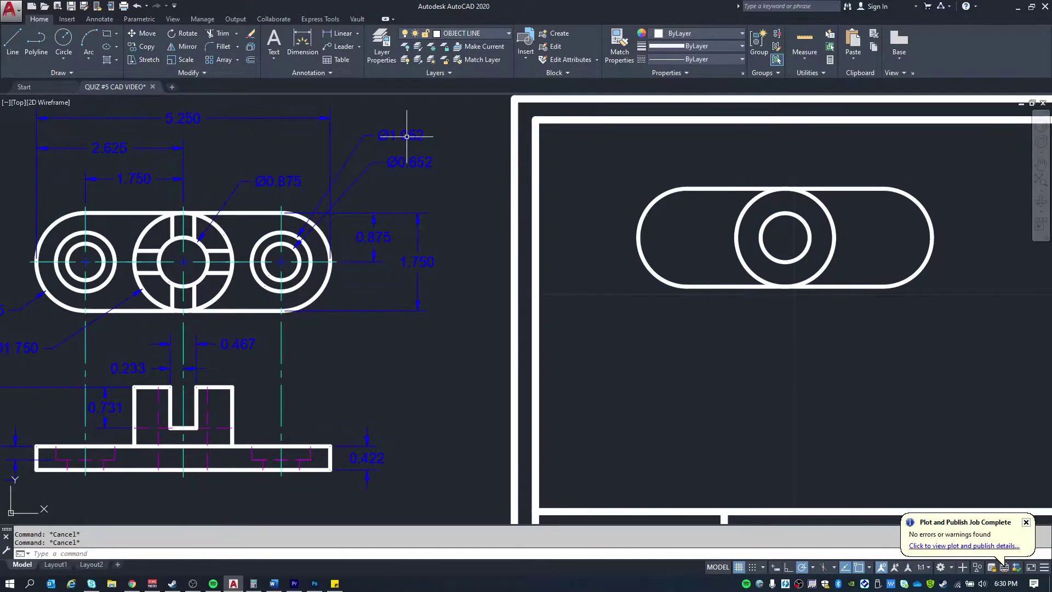
text(c)
key(Return)
click(687, 237)
text(d)
key(Return)
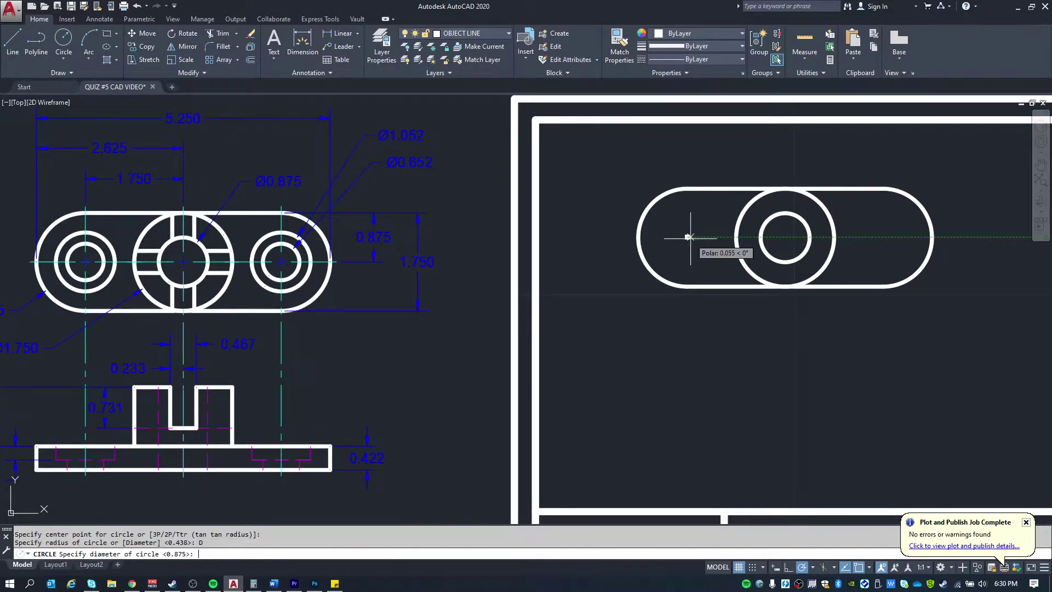
key(Return)
key(Escape)
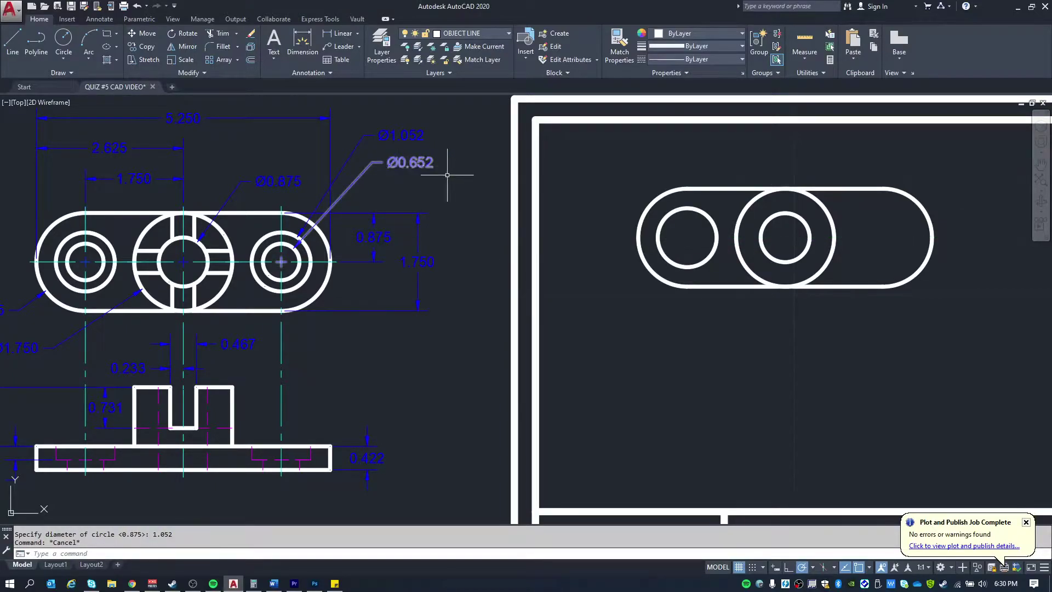
Draw a concentric circle of diameter 0.652 inside the new circle at the outline's left end
key(Return)
click(686, 237)
text(D)
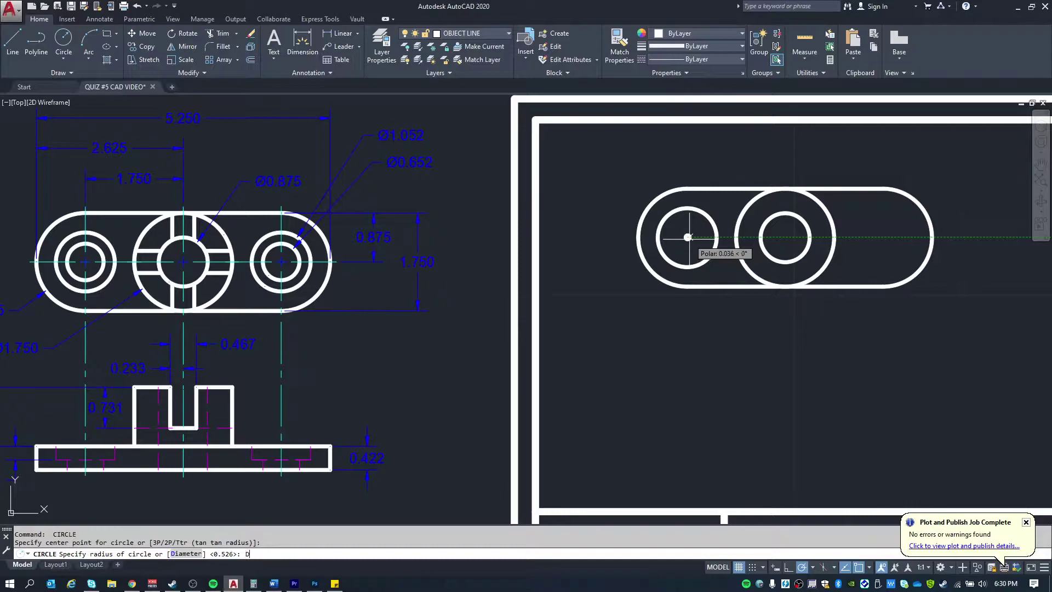
key(Return)
text(.875)
key(Return)
key(Escape)
key(Escape)
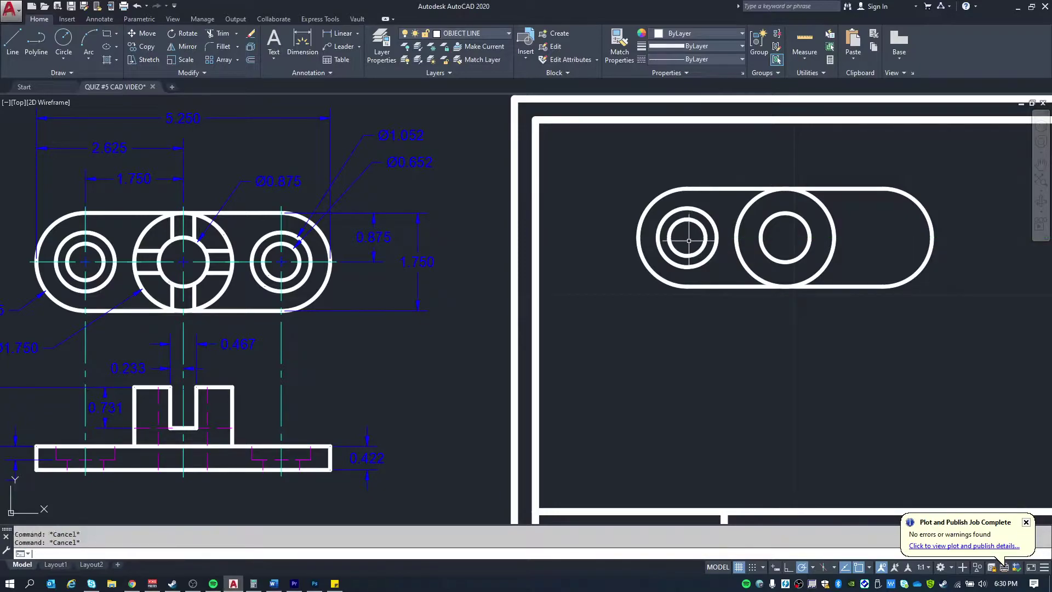
Mirror the two left hole circles about the vertical axis through the central circle's centre, keeping the originals
text(MI)
key(Return)
click(746, 284)
click(656, 204)
key(Return)
click(785, 236)
click(786, 236)
key(Return)
key(Escape)
key(Escape)
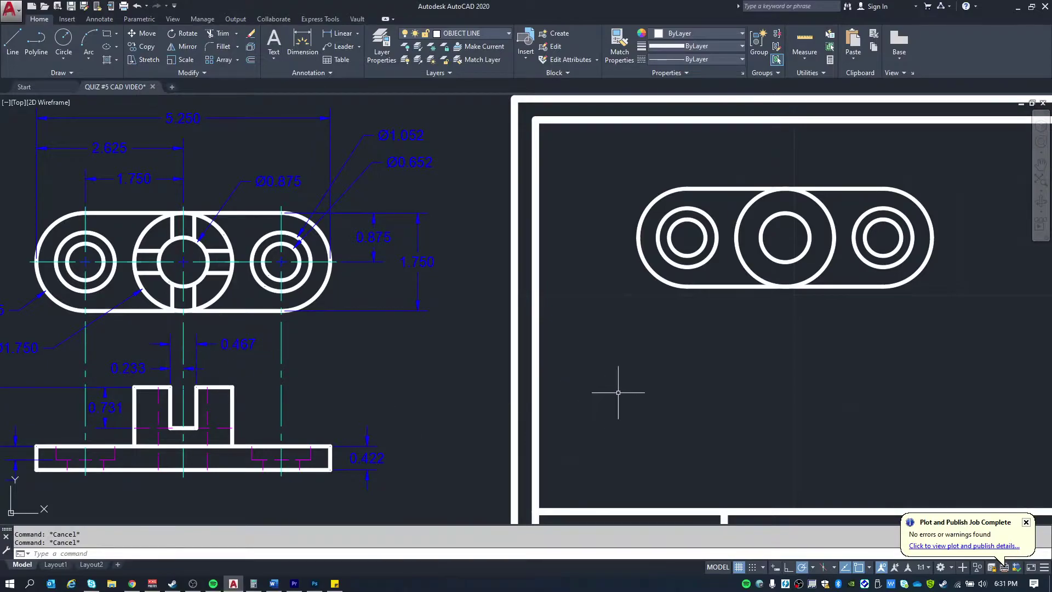
Draw a vertical guide line from the bottom quadrant of the central inner circle down past the outline's lower edge
middle_drag(618, 392, 419, 408)
scroll(514, 345, up, 2)
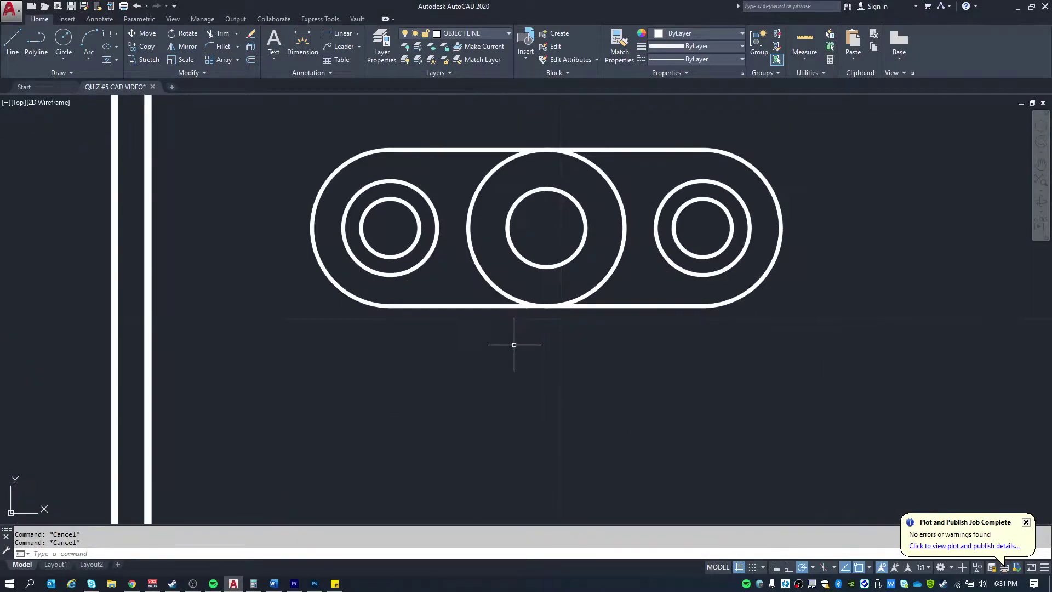
key(l)
key(Return)
click(546, 267)
click(546, 351)
key(Escape)
Draw a horizontal line 0.467 long in the empty space below the top view for the slot width
key(Return)
click(509, 390)
text(.46)
key(Return)
key(Escape)
Move the horizontal slot-width line by its midpoint onto the lower end of the vertical guide line
text(m)
key(Return)
click(540, 390)
key(Return)
click(530, 390)
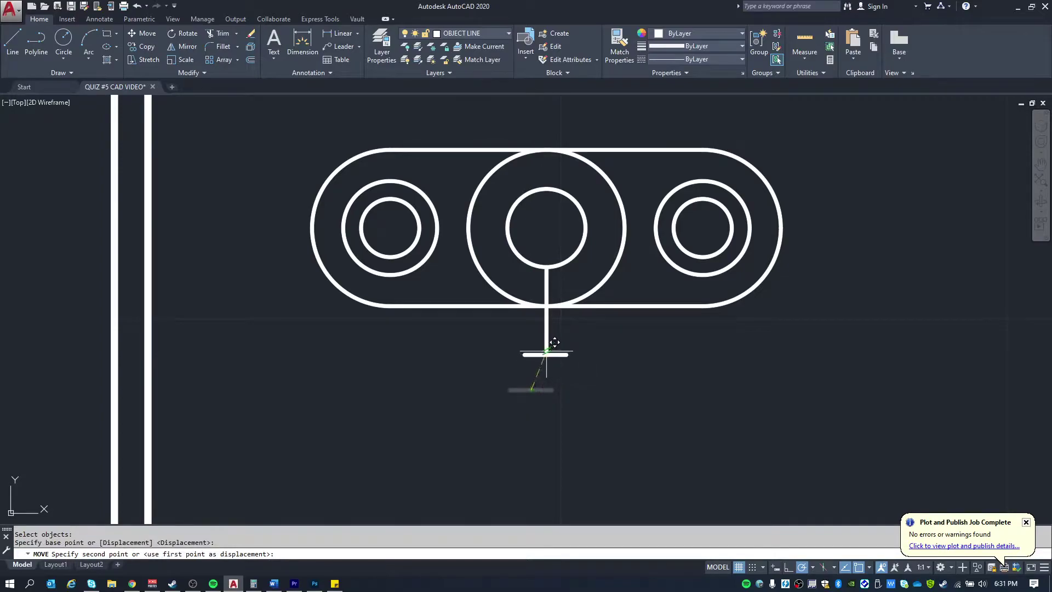
click(547, 350)
Draw vertical lines from both ends of the slot-width line up into the central inner circle
text(l)
key(Return)
click(525, 351)
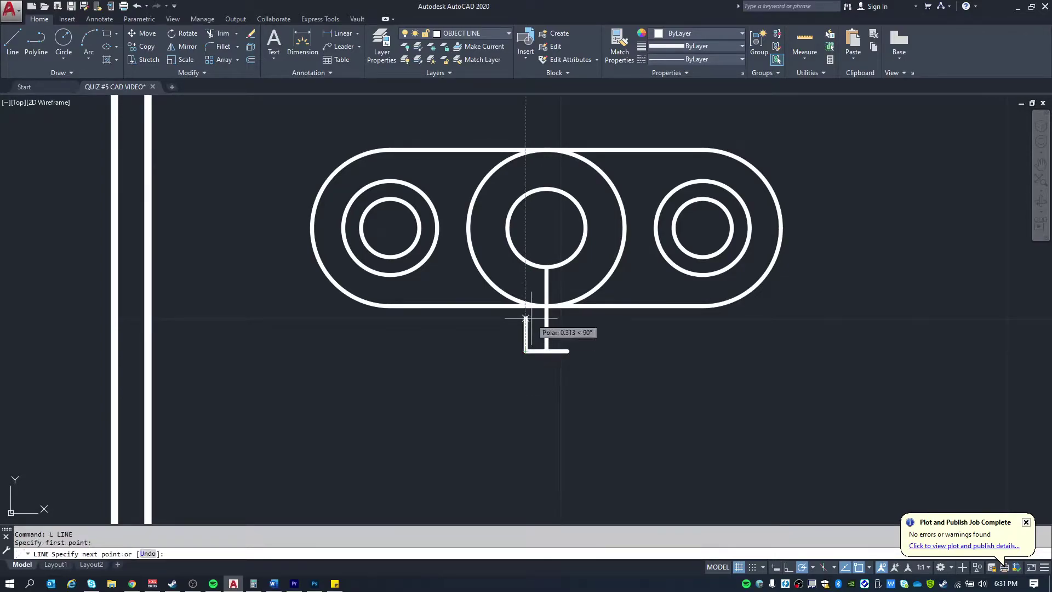
click(525, 232)
key(Return)
key(Return)
click(568, 350)
click(564, 228)
key(Escape)
click(548, 222)
key(Escape)
key(Escape)
Trim the two slot lines inside the central inner circle and between the larger central circle and the outline's lower edge
text(t)
key(Return)
key(Return)
scroll(540, 315, up, 6)
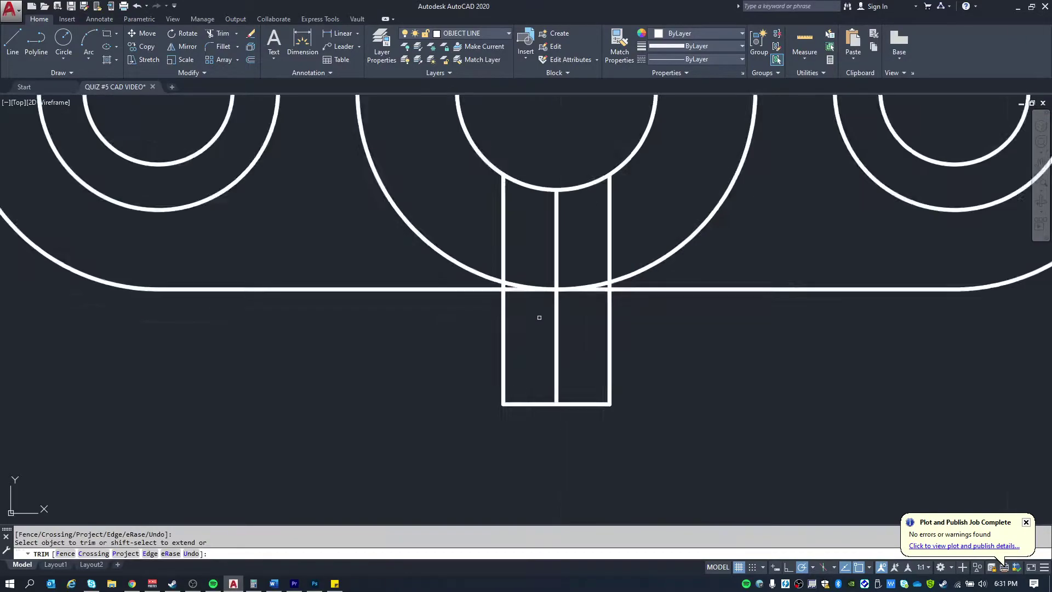
click(444, 233)
click(435, 235)
click(433, 237)
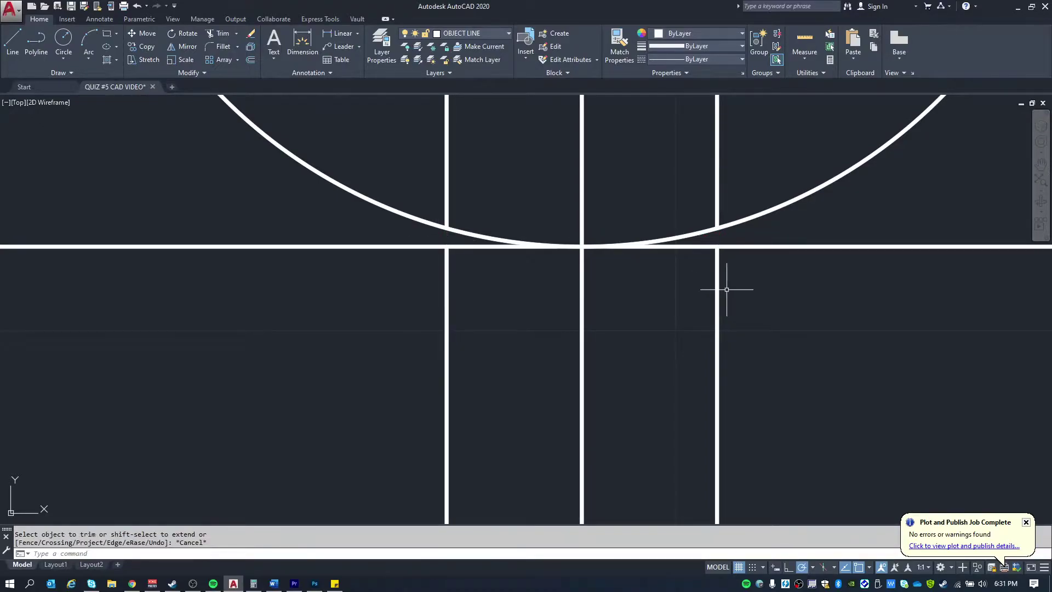
Erase the leftover slot and width lines below the outline together with the vertical guide line
scroll(723, 287, down, 4)
click(784, 421)
click(607, 353)
key(Escape)
click(767, 395)
click(540, 328)
key(Delete)
middle_drag(623, 239, 464, 400)
click(510, 386)
key(Delete)
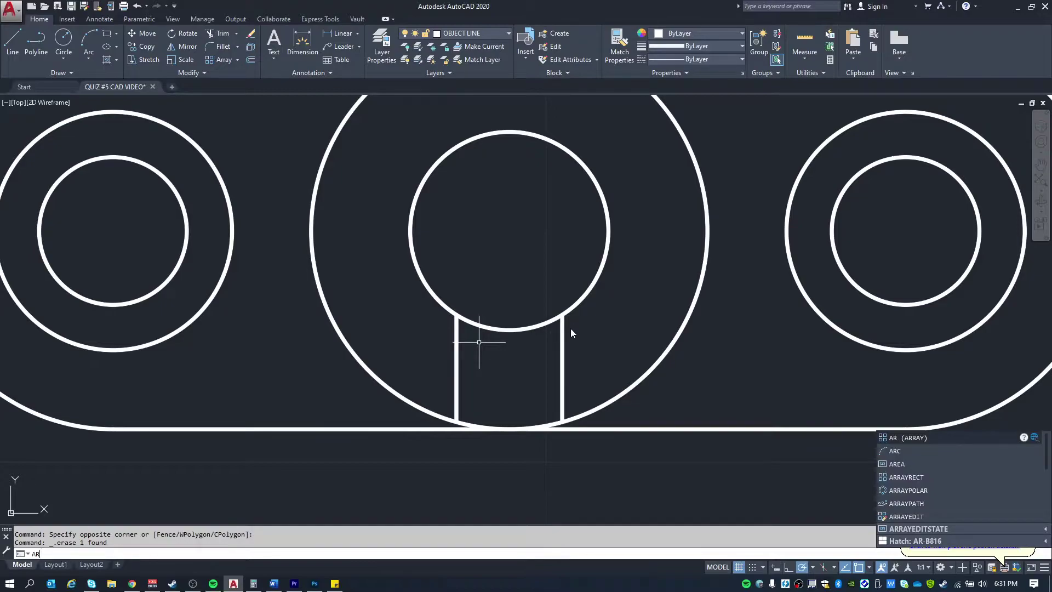
Create a polar array of the two slot lines around the central circle's centre
key(Return)
click(580, 373)
click(430, 356)
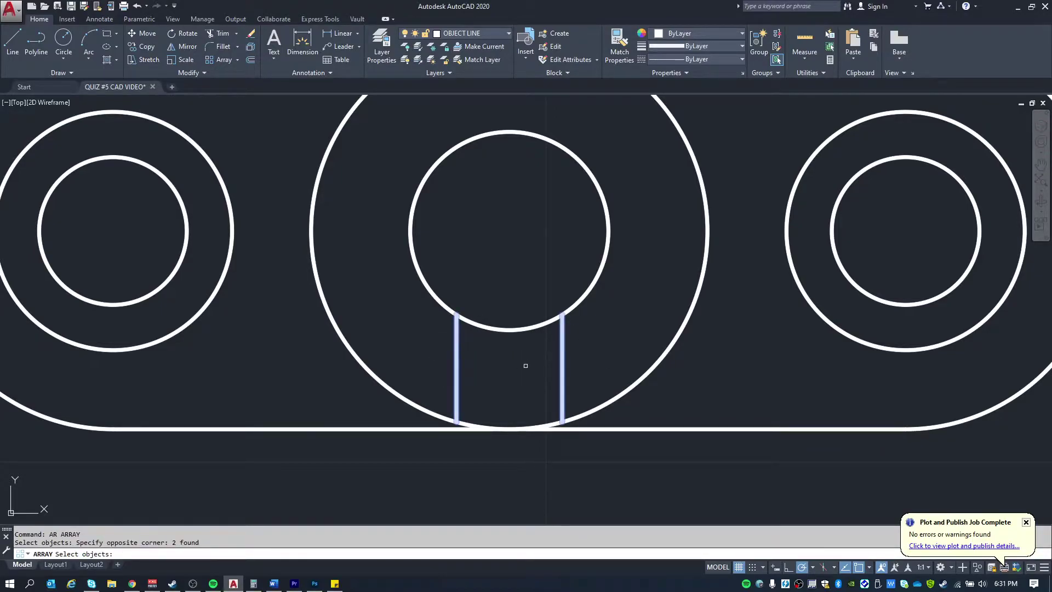
key(Return)
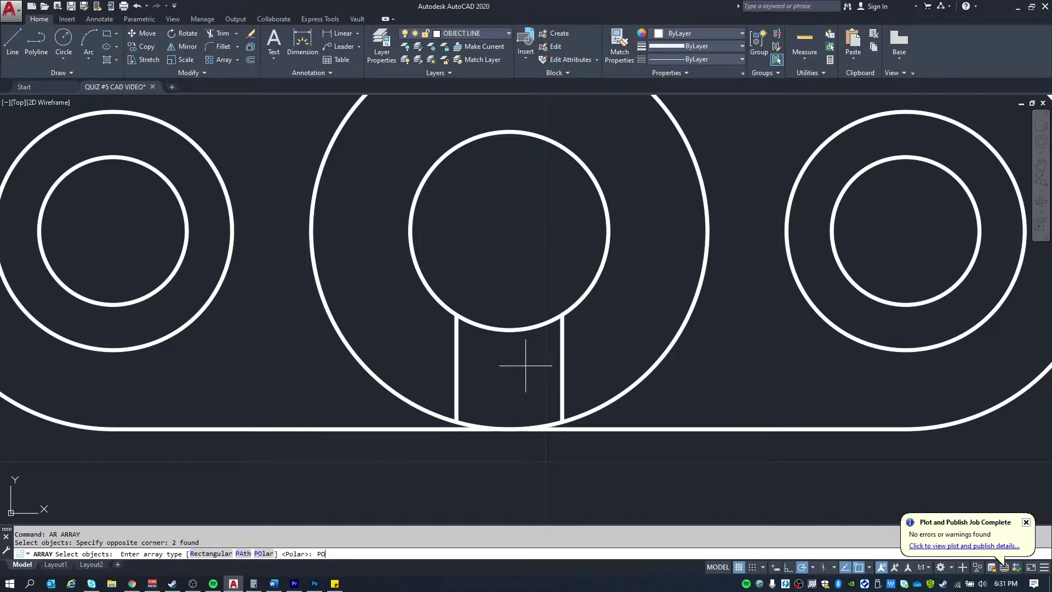
key(Return)
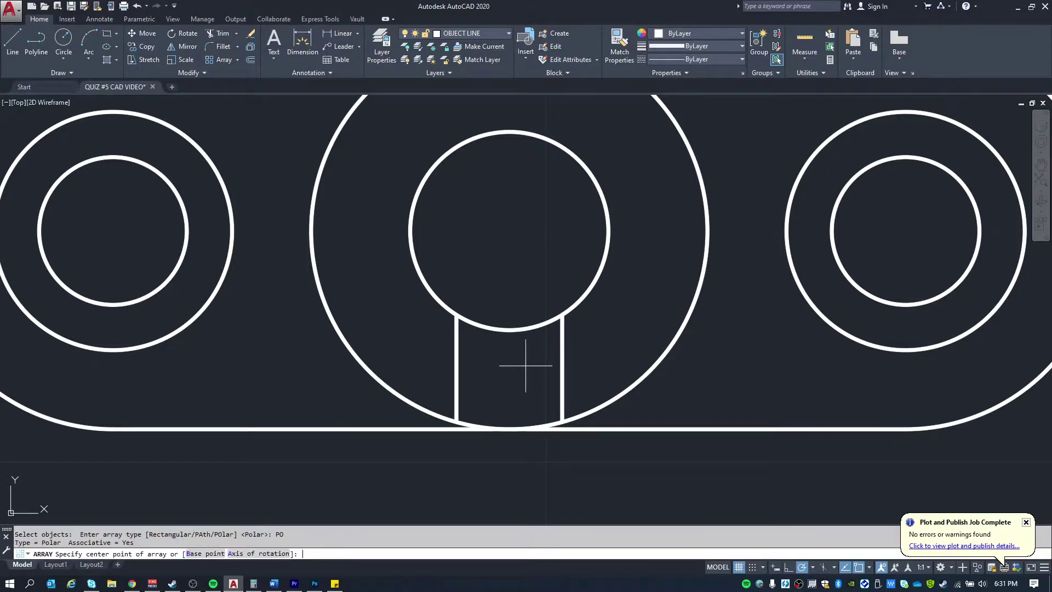
click(510, 230)
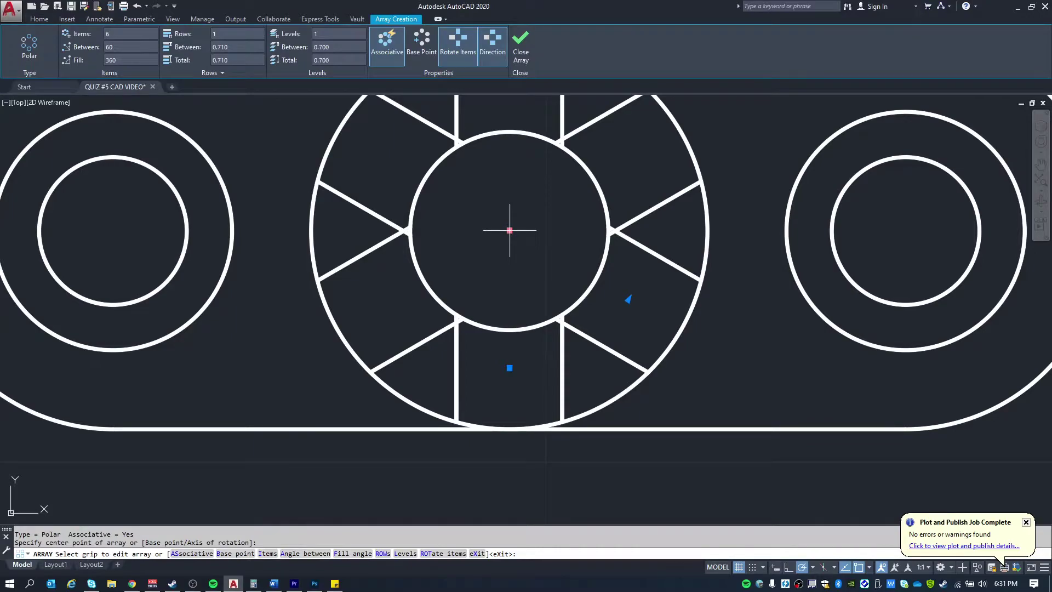
Set the polar array to 4 items and finish it
text(I)
key(Return)
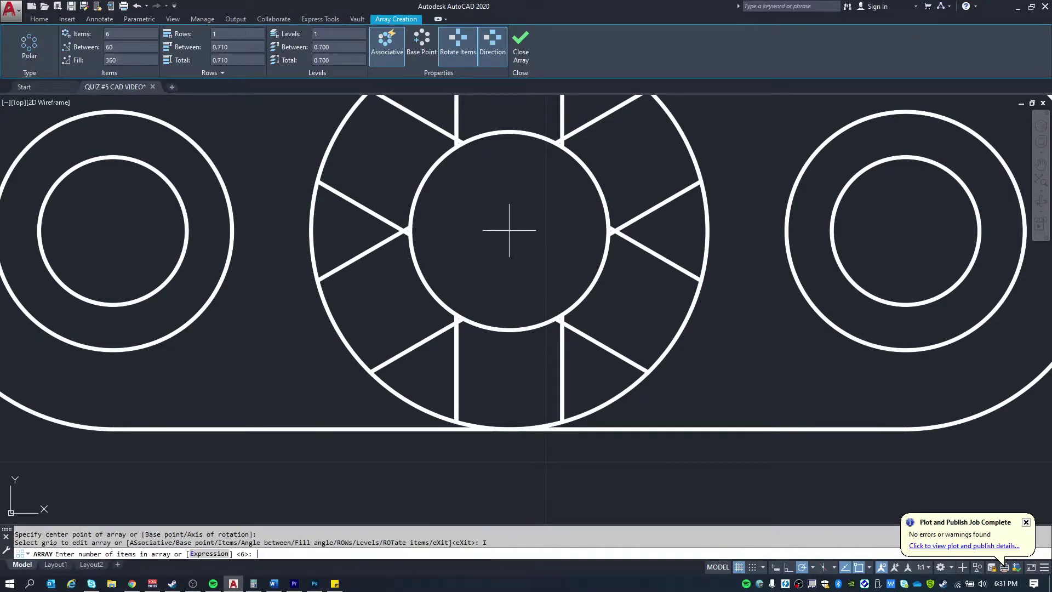
key(Return)
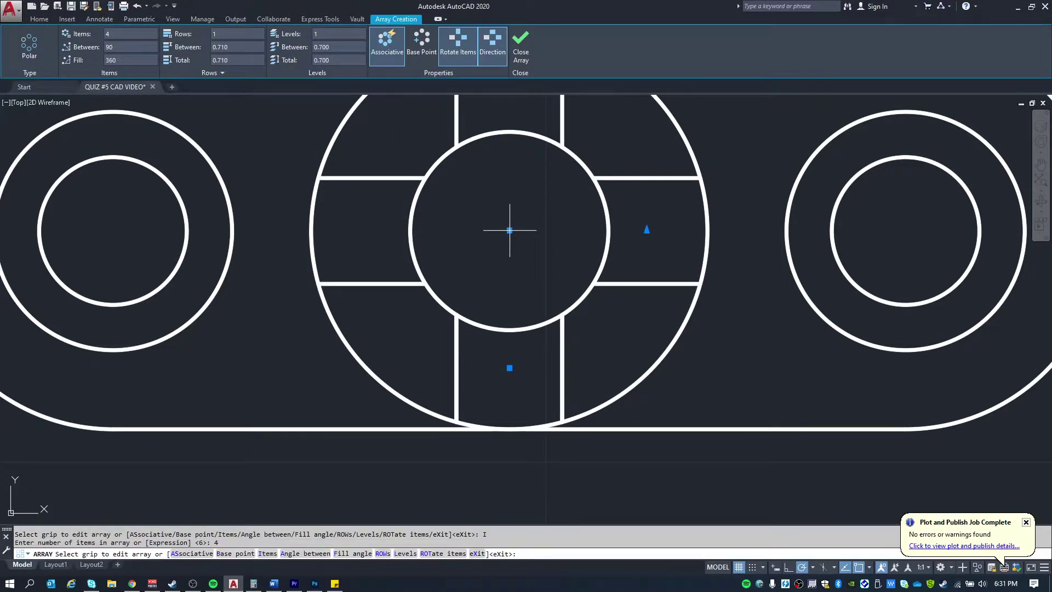
middle_drag(509, 230, 505, 260)
key(Return)
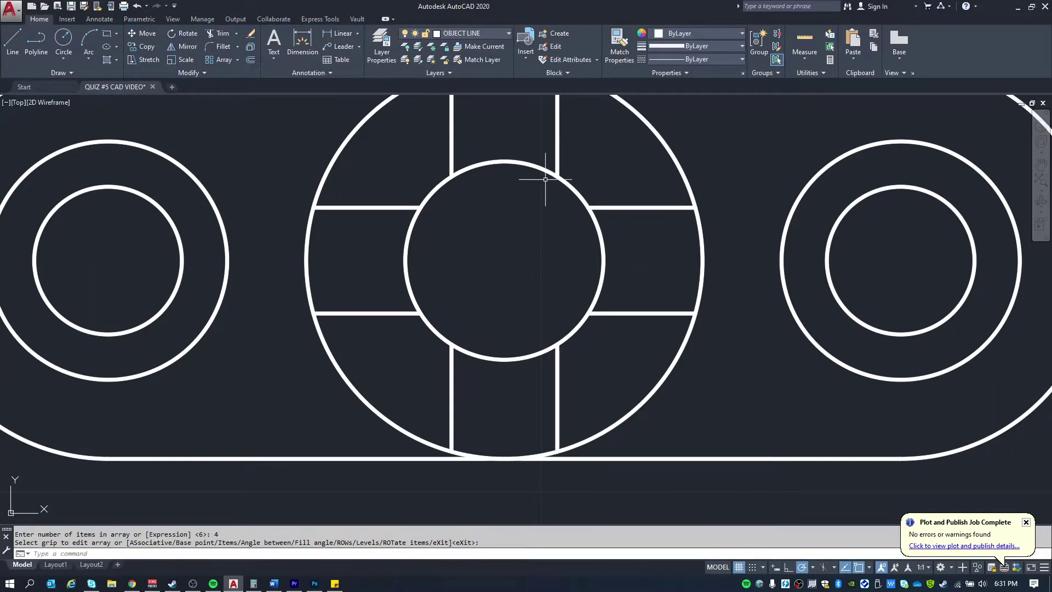
key(Escape)
Explode the polar array of slot lines into separate lines and check that they select individually
scroll(559, 144, down, 2)
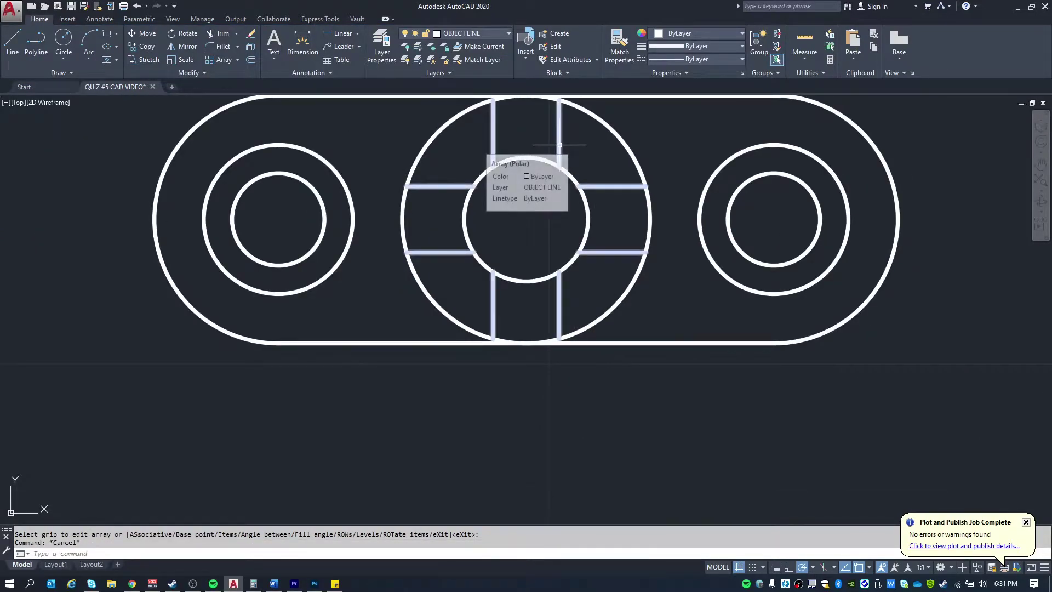
click(621, 253)
click(613, 250)
key(Escape)
click(606, 252)
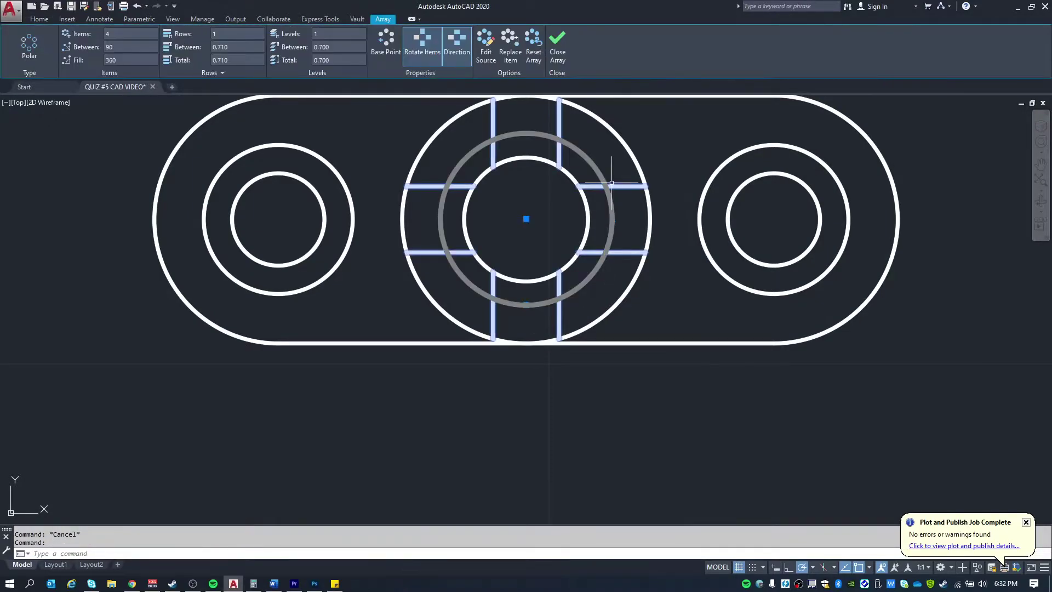
key(Escape)
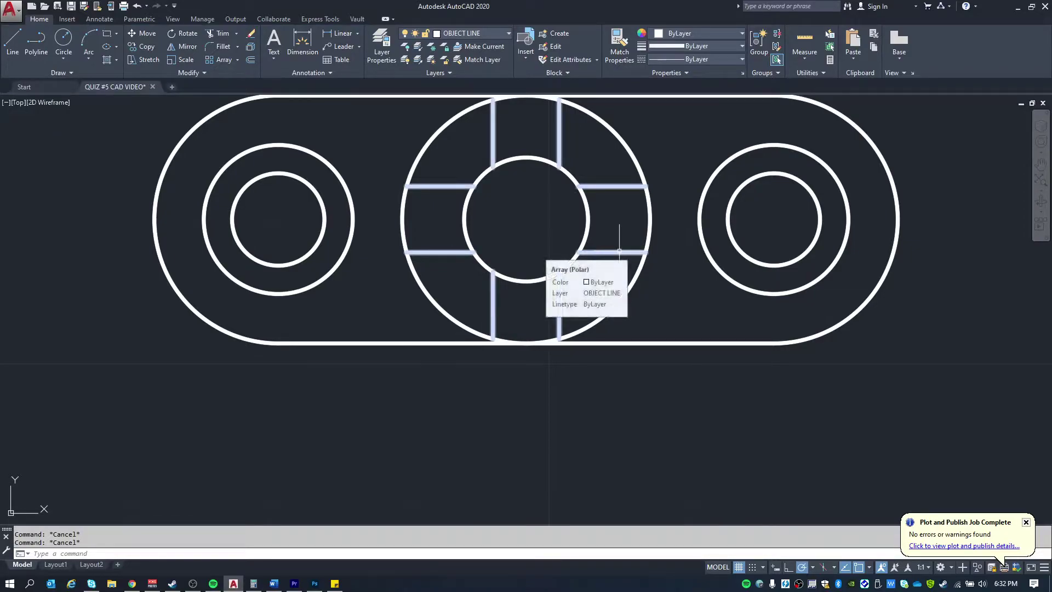
click(619, 251)
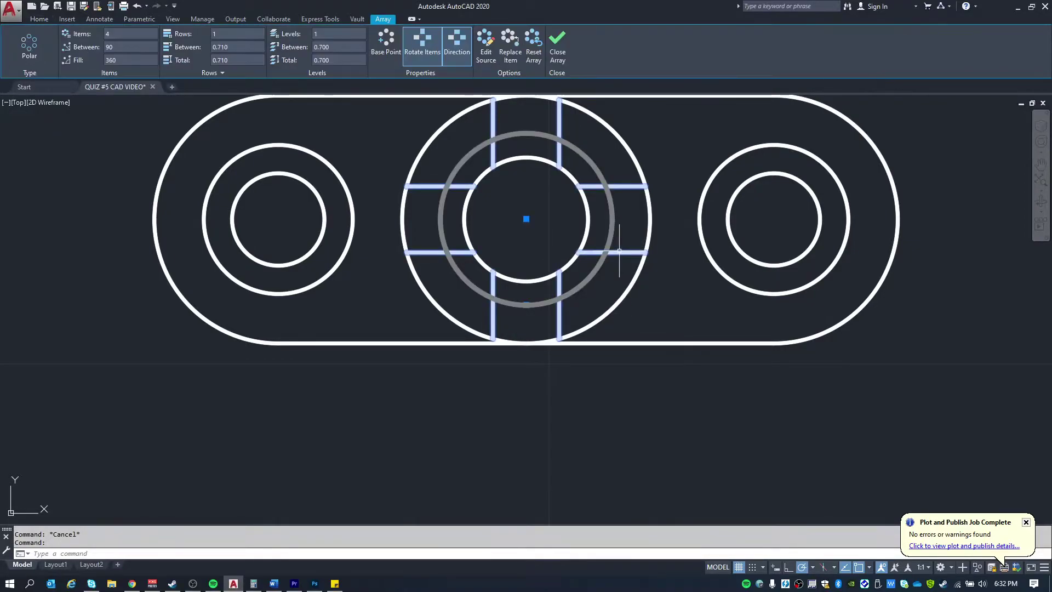
key(Return)
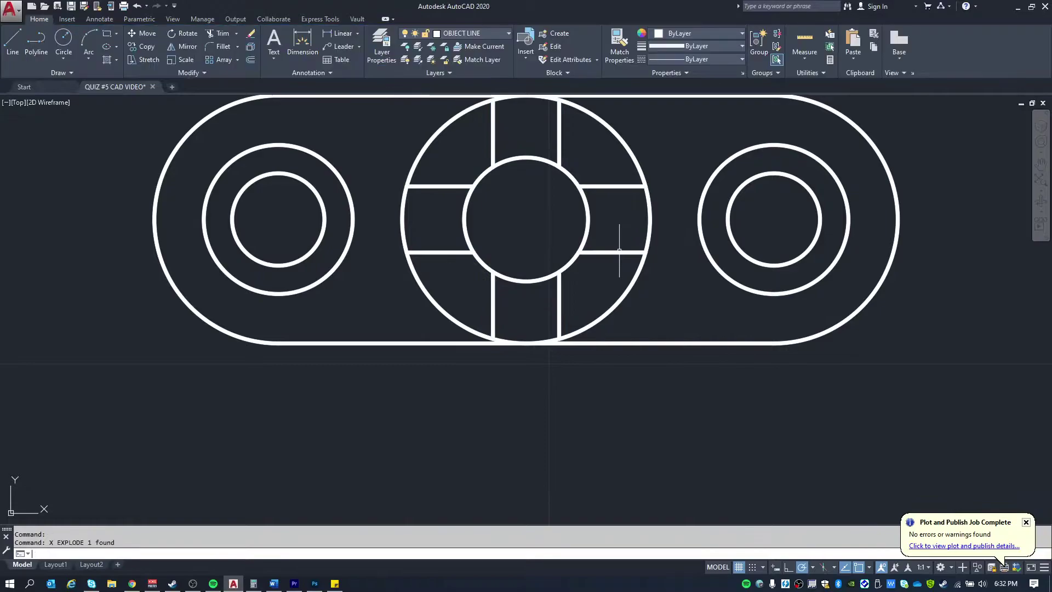
key(Escape)
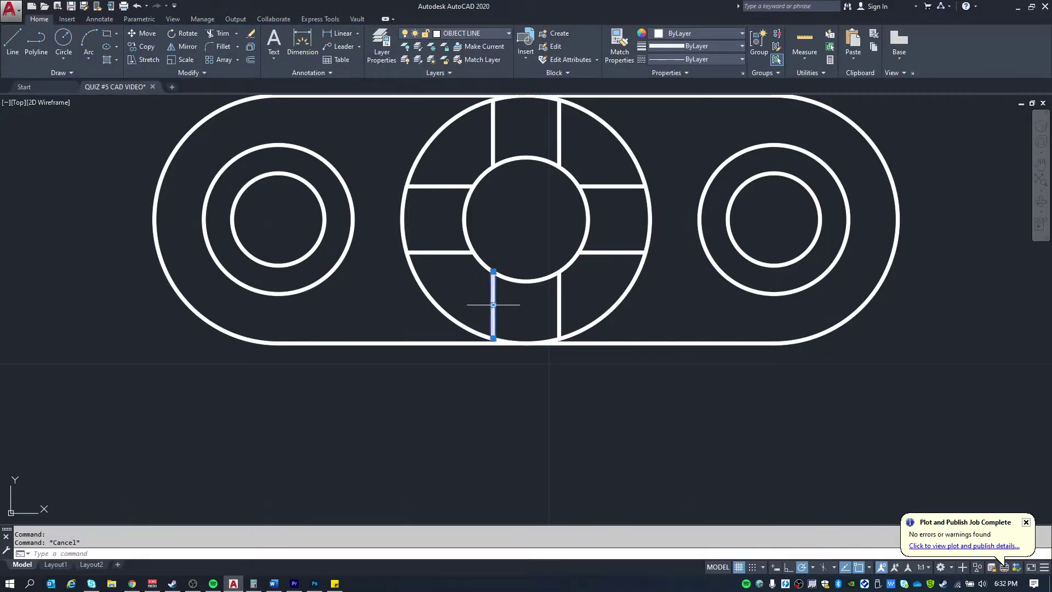
click(445, 251)
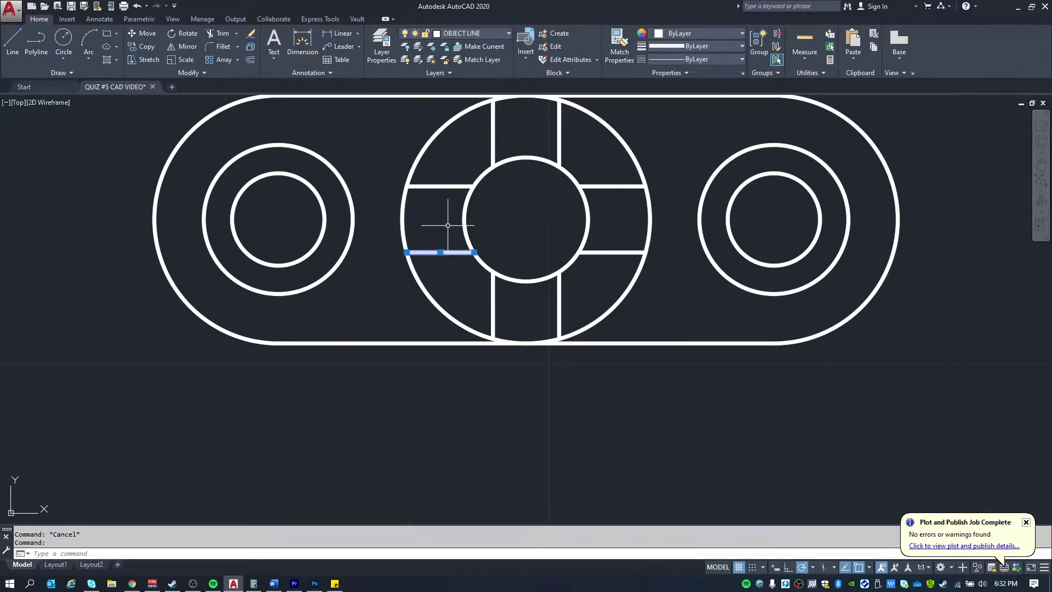
key(Escape)
Move the complete top view so it is centred horizontally on the sheet, close to the upper border
scroll(449, 225, down, 5)
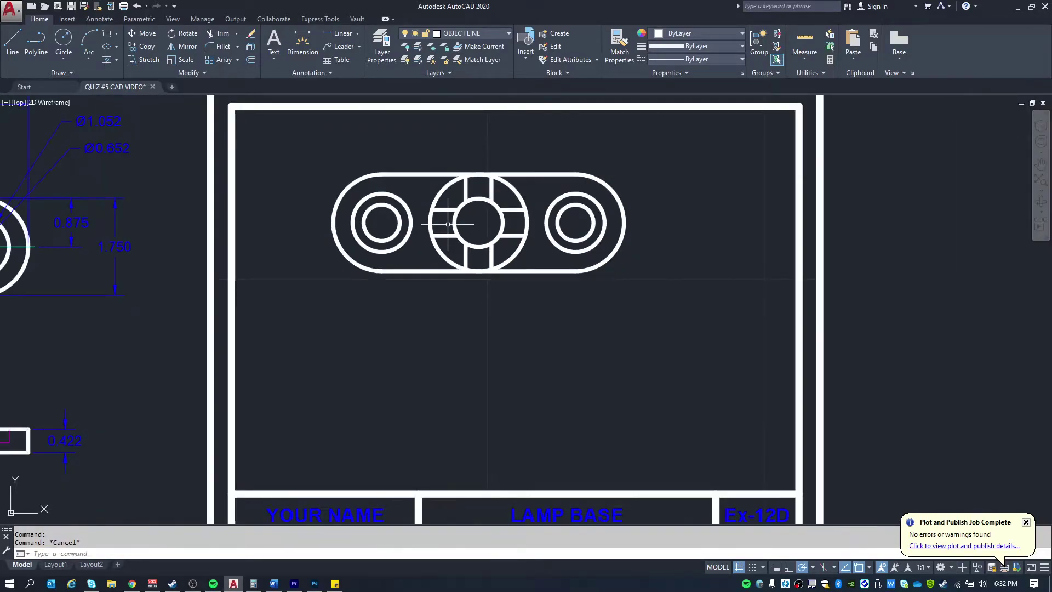
text(m)
key(Return)
click(678, 310)
click(270, 157)
key(Return)
click(488, 175)
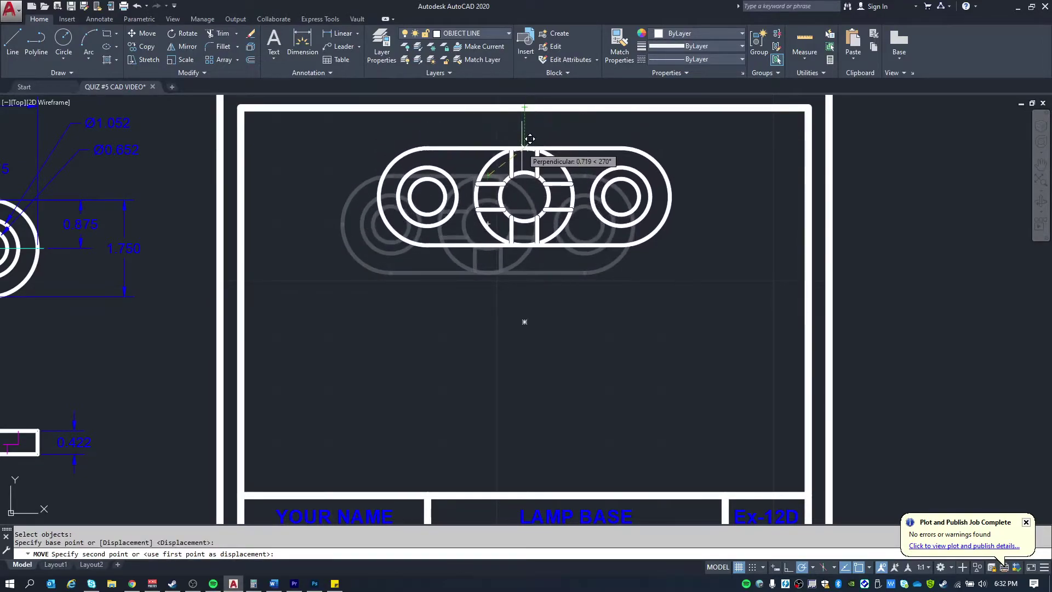
click(525, 161)
key(Escape)
key(Escape)
Draw a vertical projection line from the left end of the top view's outline down to just above the title block
middle_drag(425, 261, 438, 204)
text(l)
key(Return)
click(390, 177)
click(378, 408)
key(Escape)
Draw a vertical projection line from the right end of the top view's outline down to just above the title block
key(Return)
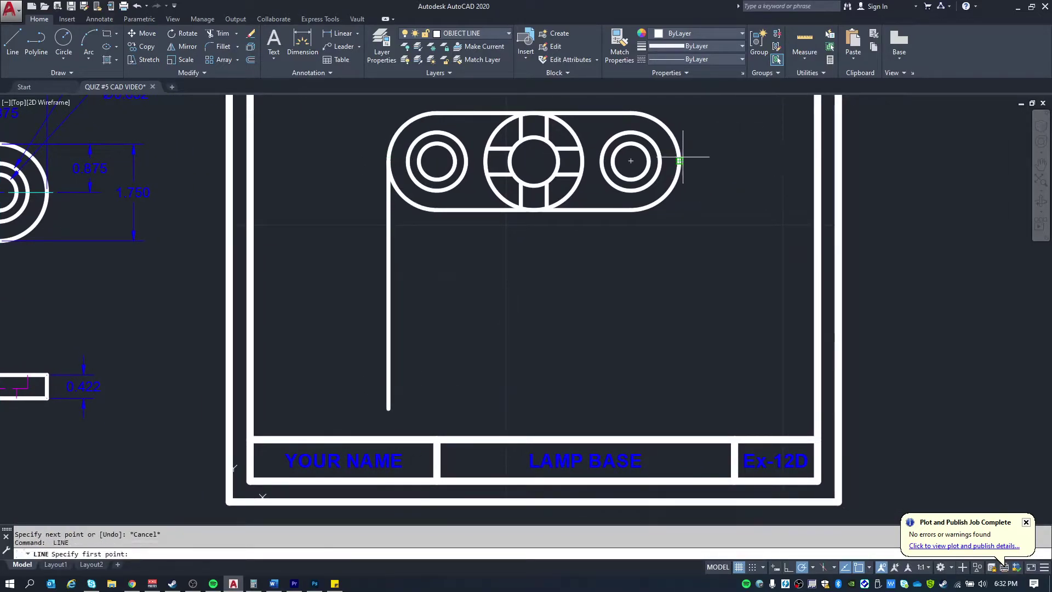
click(679, 161)
scroll(679, 406, up, 4)
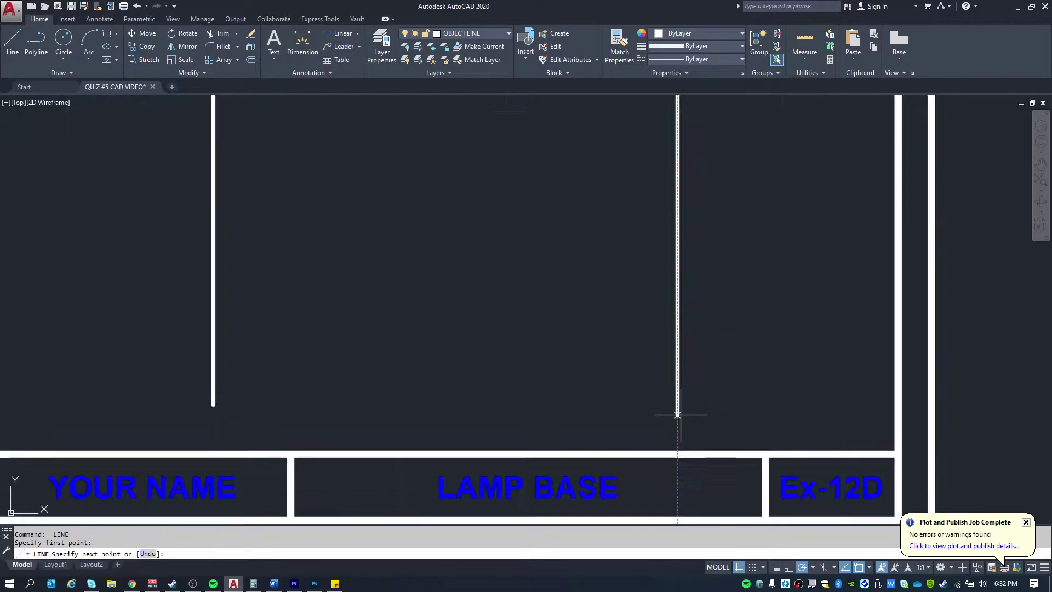
click(674, 425)
scroll(599, 305, down, 4)
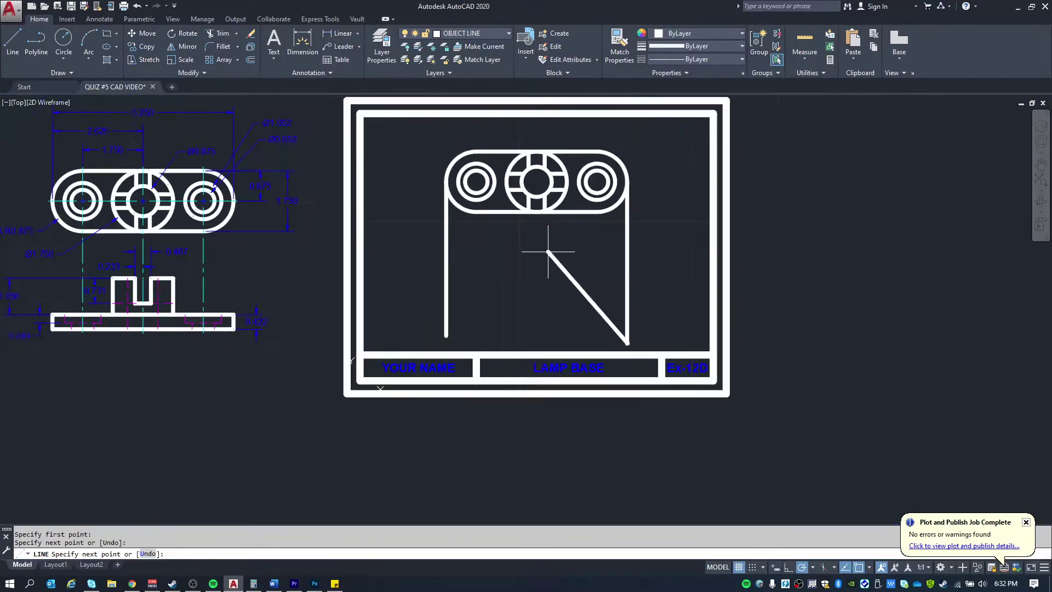
key(Escape)
Draw the base plate's horizontal bottom edge between the two outer projection lines, and erase both projection lines
key(Return)
click(447, 320)
click(626, 320)
key(Escape)
drag(654, 291, 418, 273)
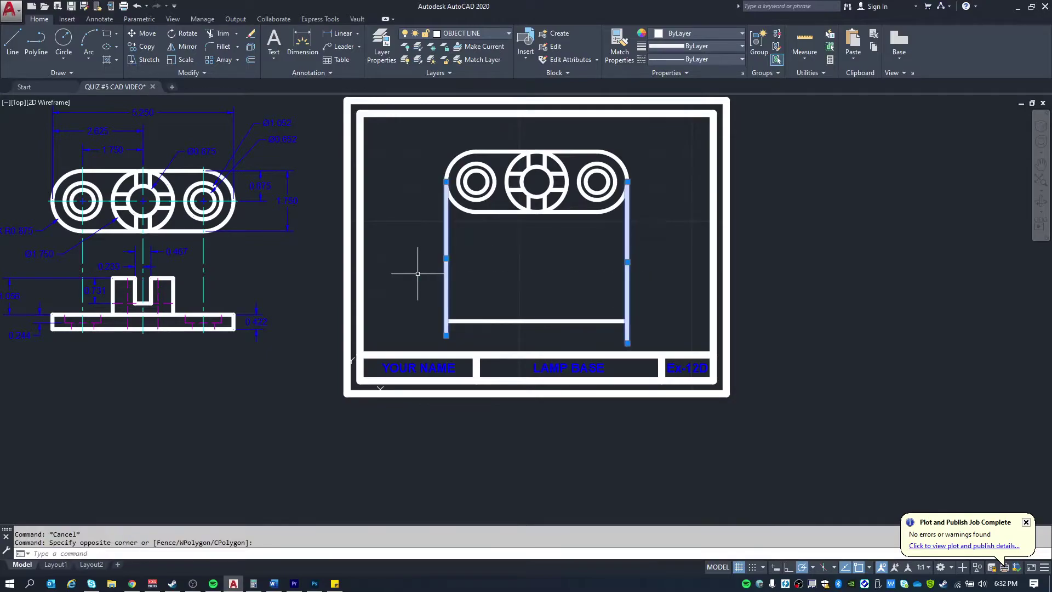
key(Delete)
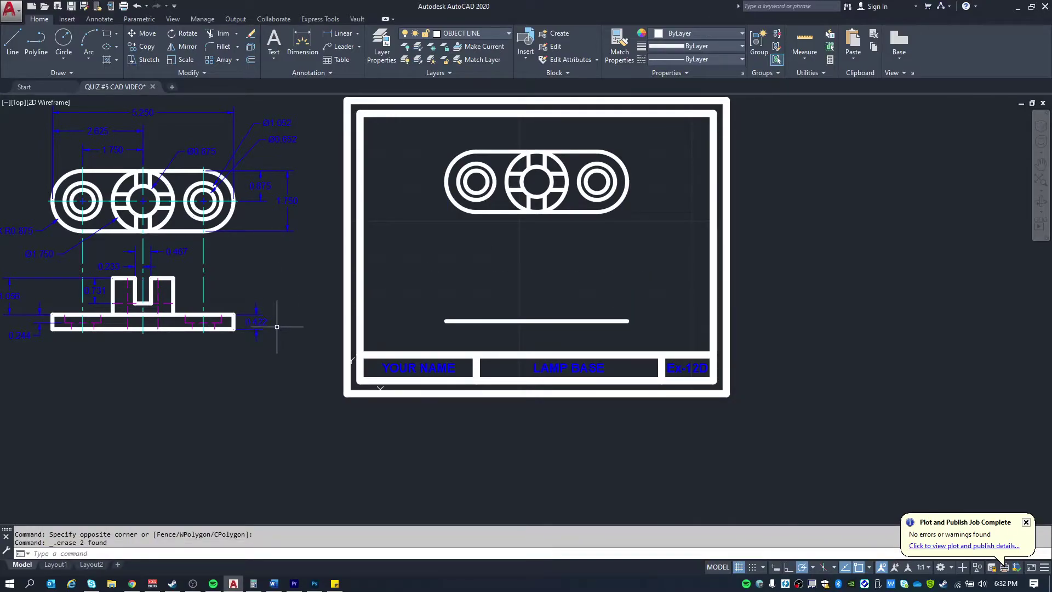
Complete the base plate rectangle above its bottom edge with a height of 0.422
text(l)
key(Return)
click(447, 320)
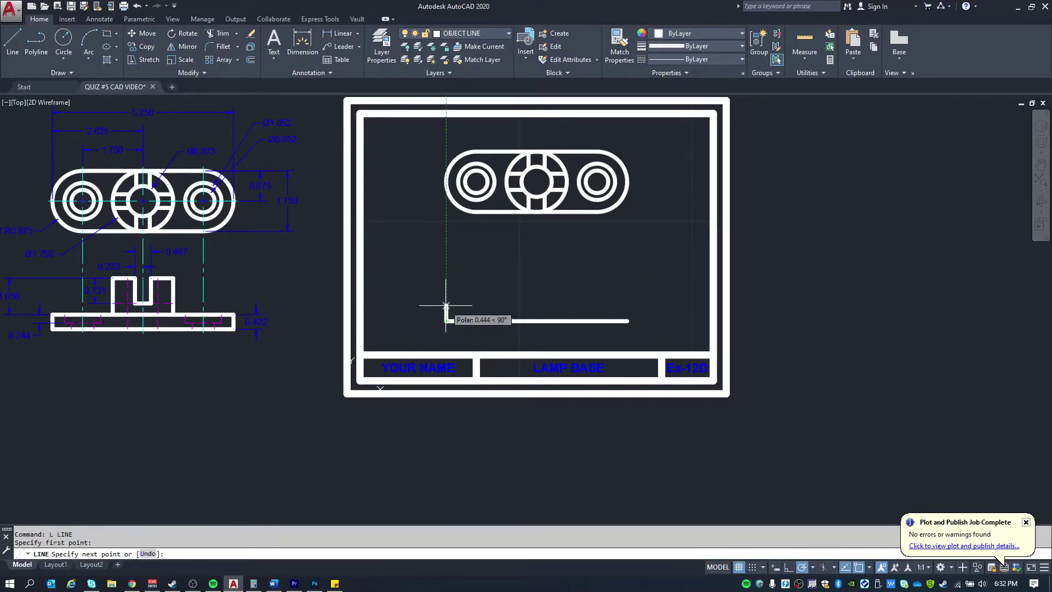
key(Return)
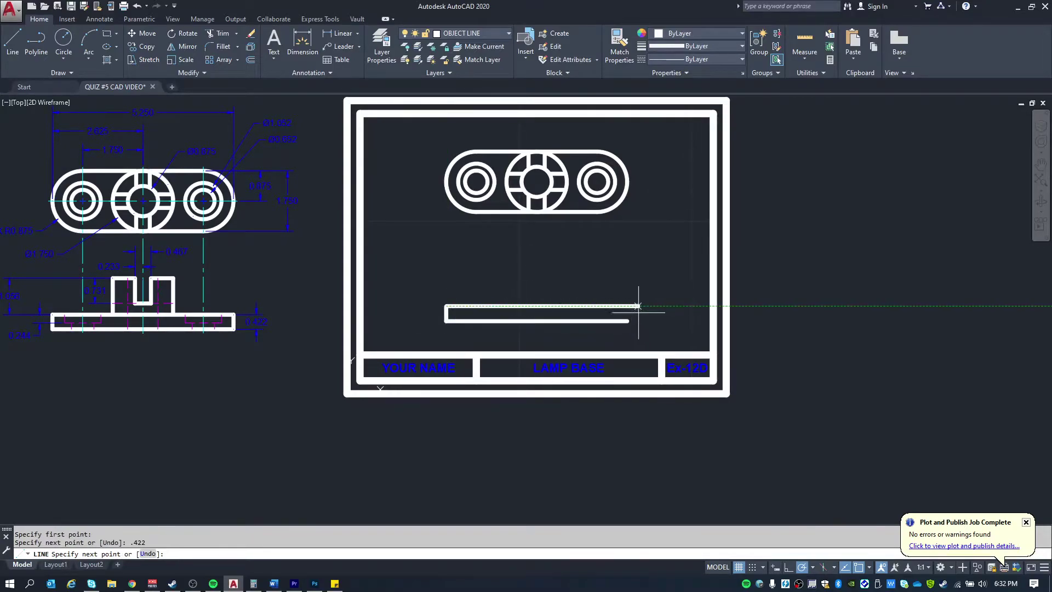
click(627, 306)
key(Escape)
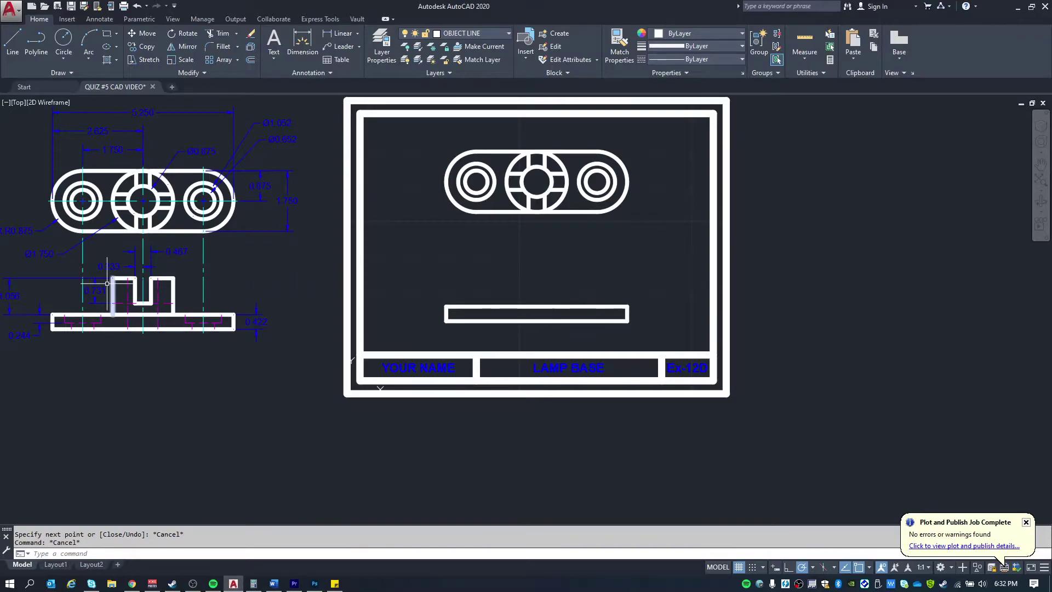
middle_drag(108, 283, 150, 279)
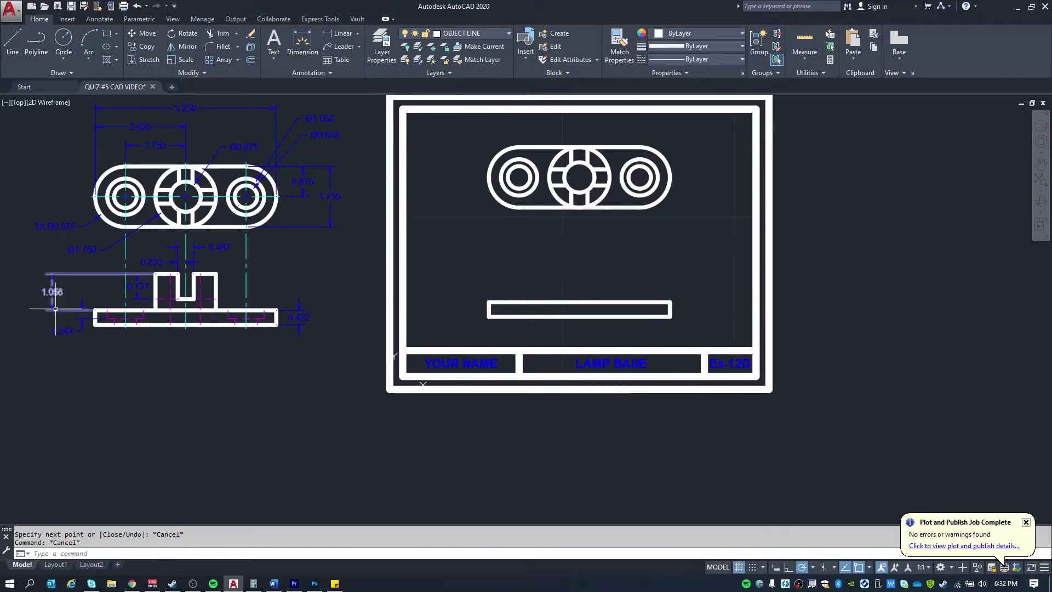
text(l)
key(Return)
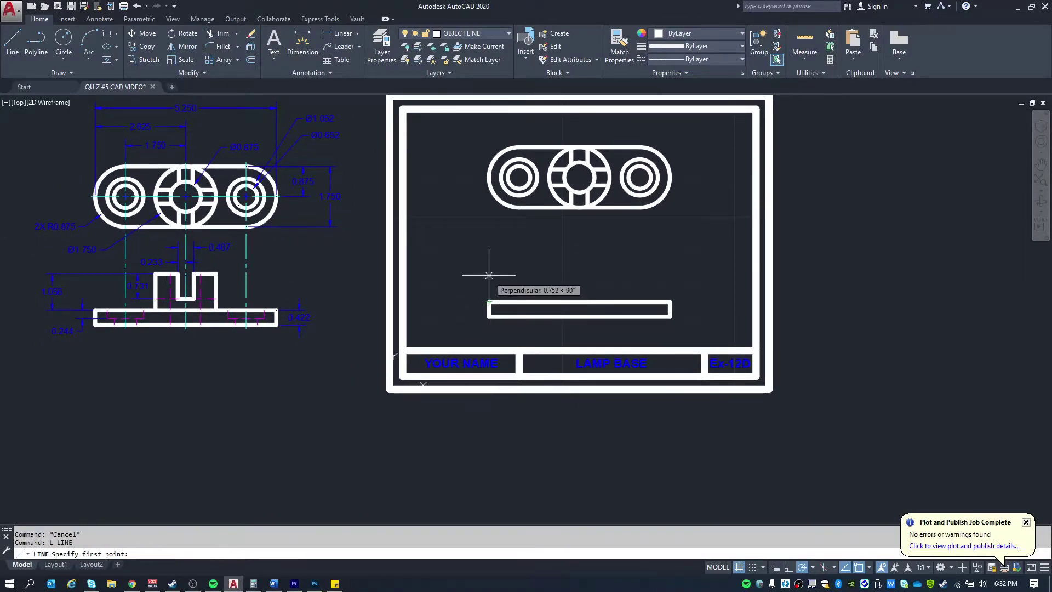
click(488, 276)
key(Escape)
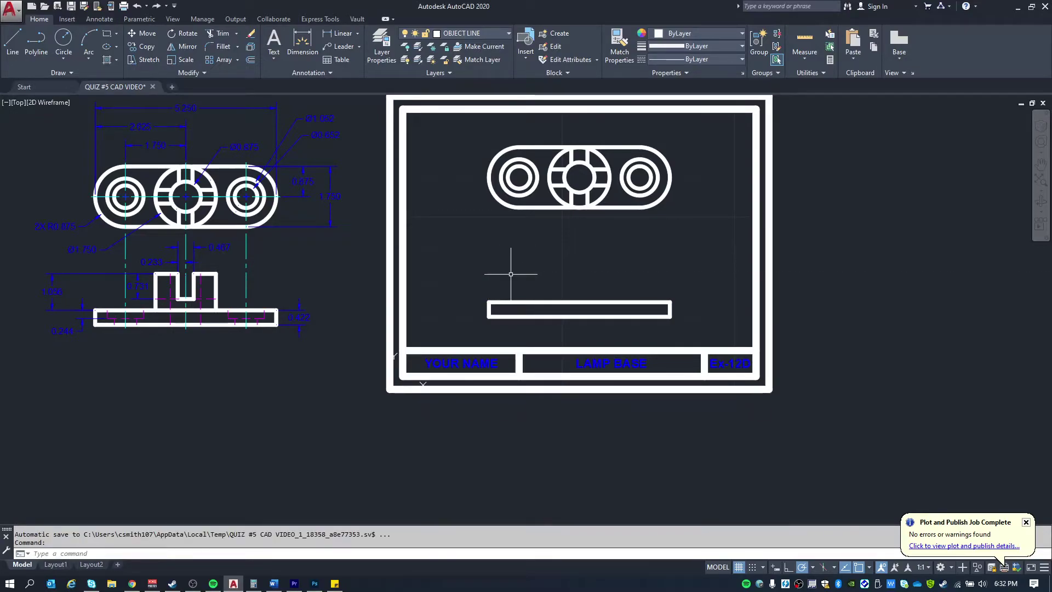
Draw a 1.056 vertical guide up from the base plate's top edge and a horizontal height line from it past the plate's right end
text(l)
key(Return)
click(495, 301)
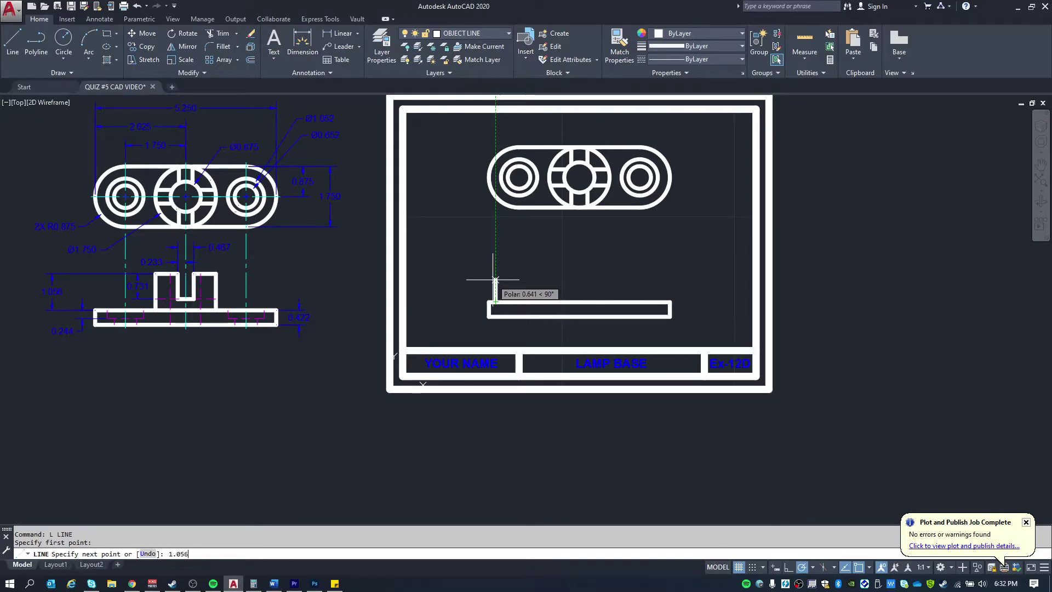
text(1.056)
key(Return)
click(693, 266)
key(Escape)
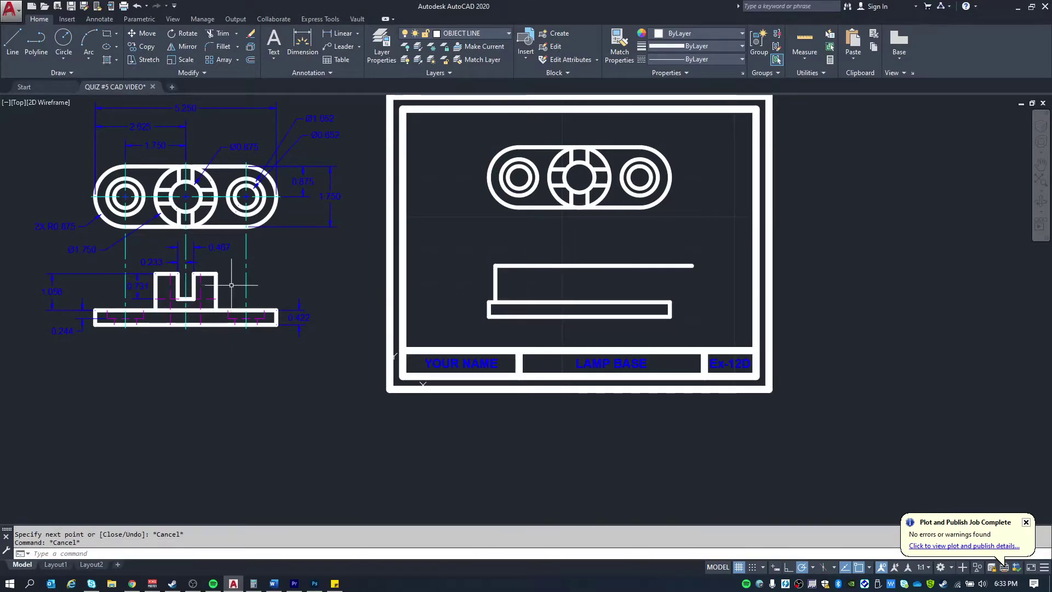
Project the left and right quadrants of the large central circle down to the base plate as the boss's side edges
click(215, 283)
click(157, 286)
click(160, 182)
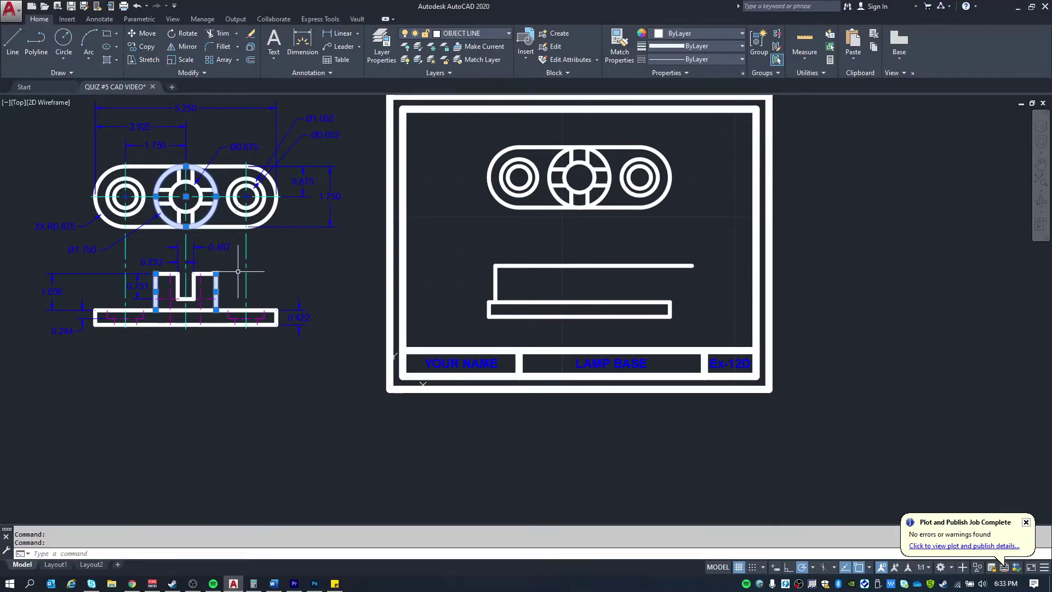
key(Escape)
text(l)
key(Return)
click(548, 176)
click(548, 300)
key(Escape)
key(Return)
click(609, 177)
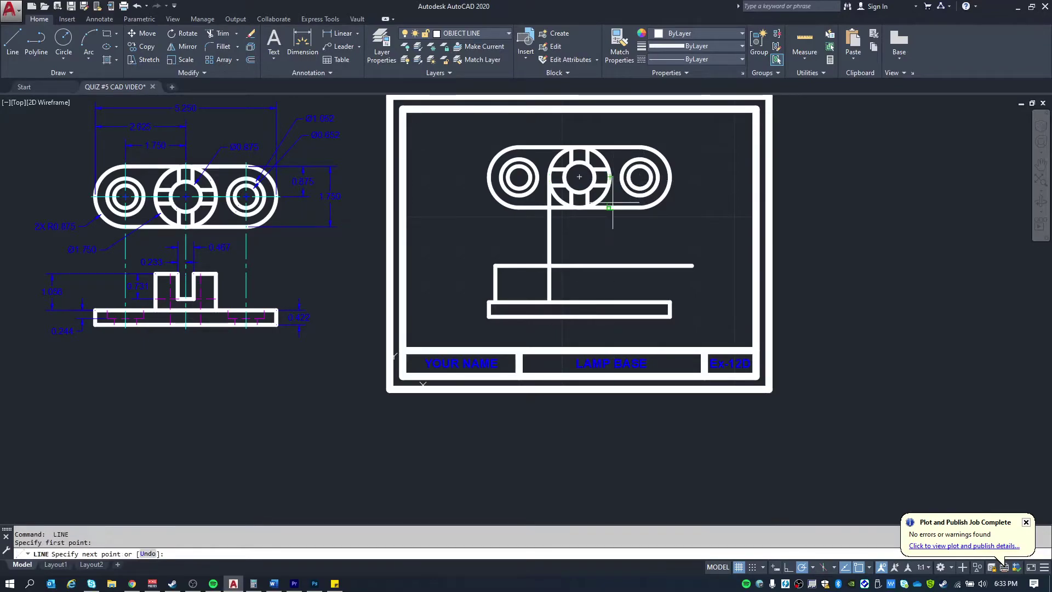
click(609, 300)
key(Escape)
Trim the boss's overhanging top line and its projection lines between the views, and delete the leftover 1.056 height guide
scroll(609, 300, up, 6)
scroll(609, 300, down, 6)
text(tr)
key(Return)
drag(672, 232, 619, 271)
drag(636, 206, 447, 245)
key(Escape)
key(Escape)
click(505, 279)
click(493, 267)
key(Delete)
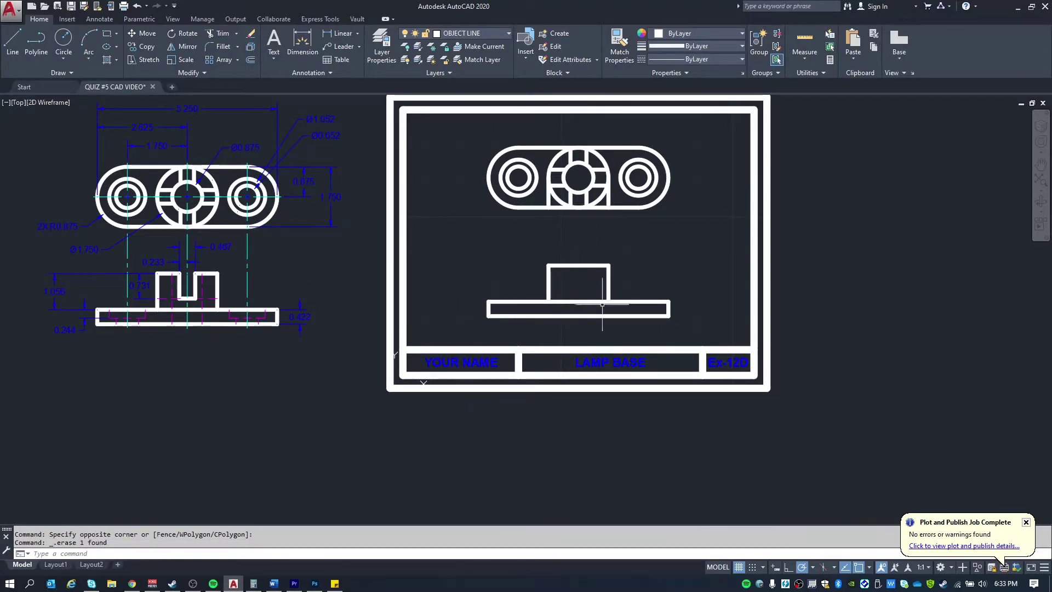
Draw a 0.731 vertical guide down from the boss's top level and a horizontal slot-floor line from it across the boss
middle_drag(575, 274, 556, 258)
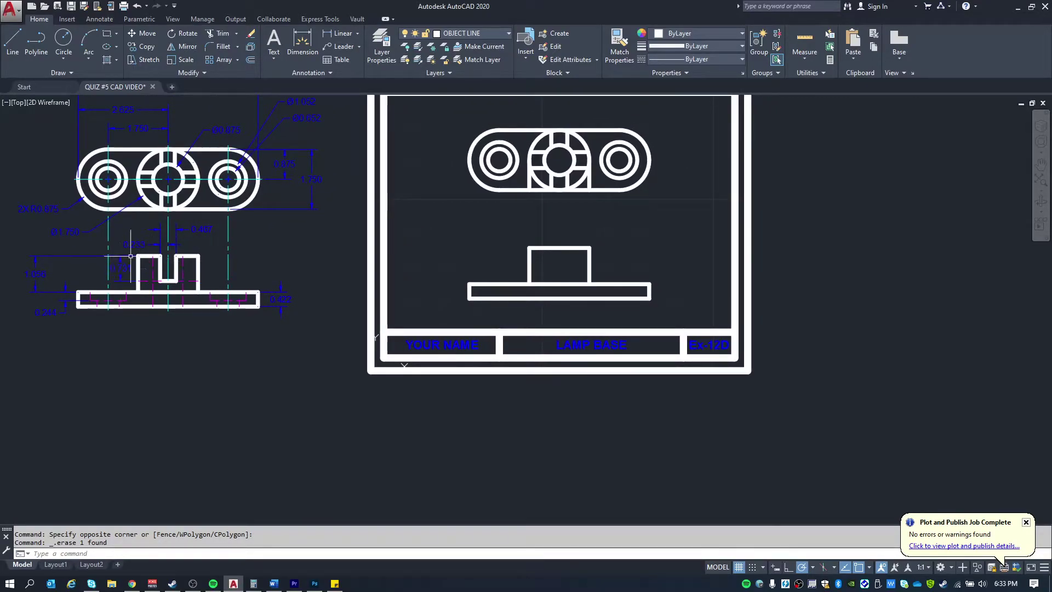
click(150, 255)
key(Escape)
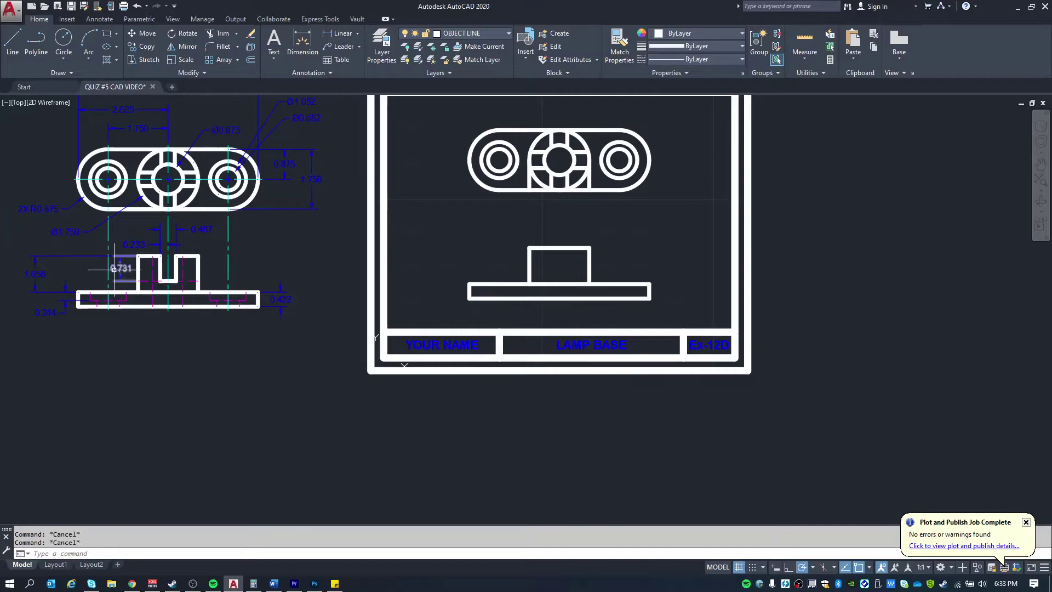
text(L)
key(Return)
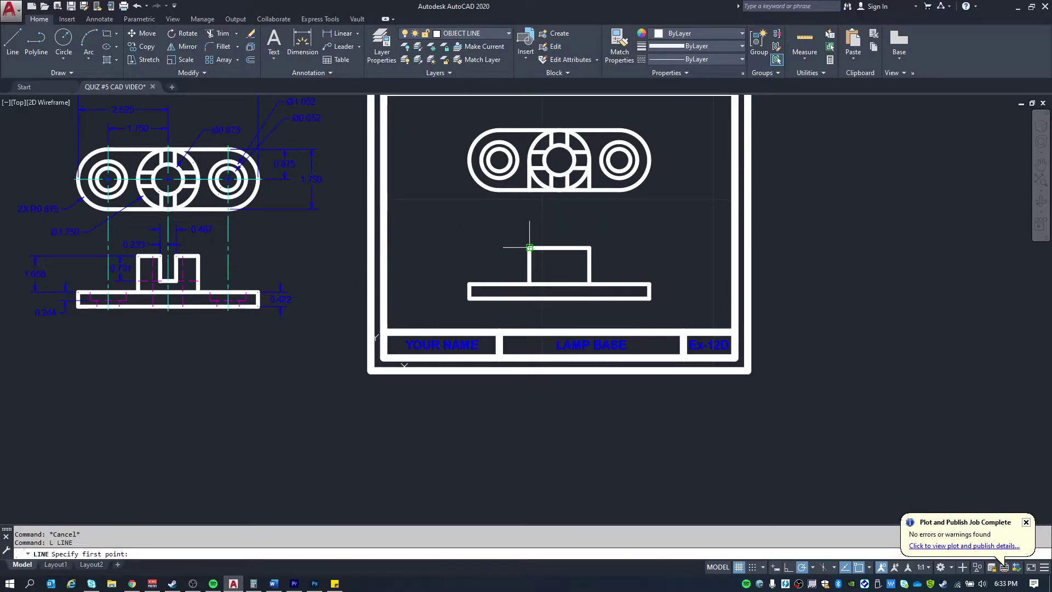
click(499, 247)
text(.7)
key(Return)
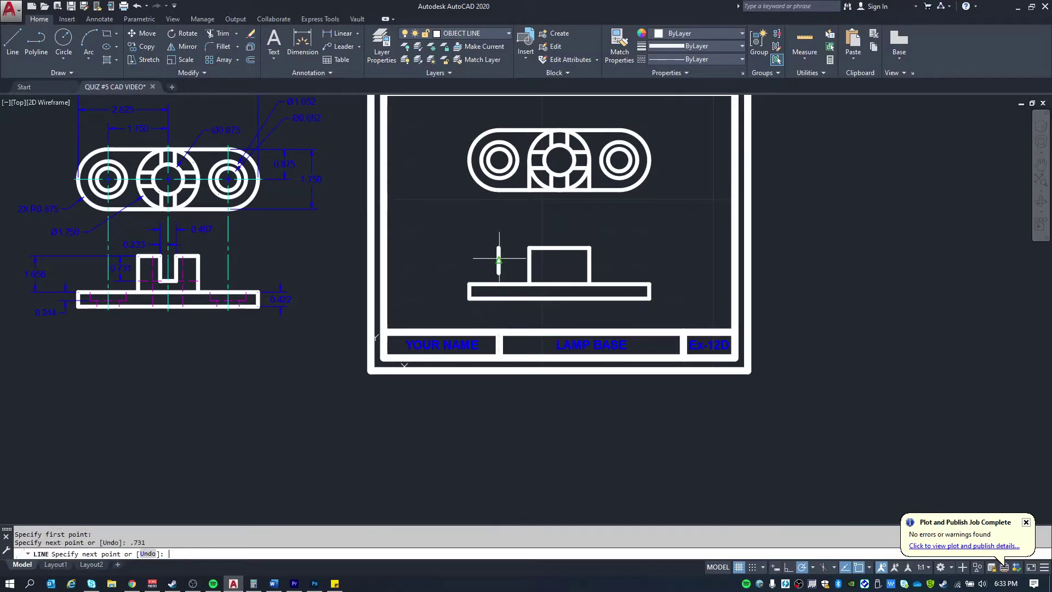
click(635, 272)
key(Escape)
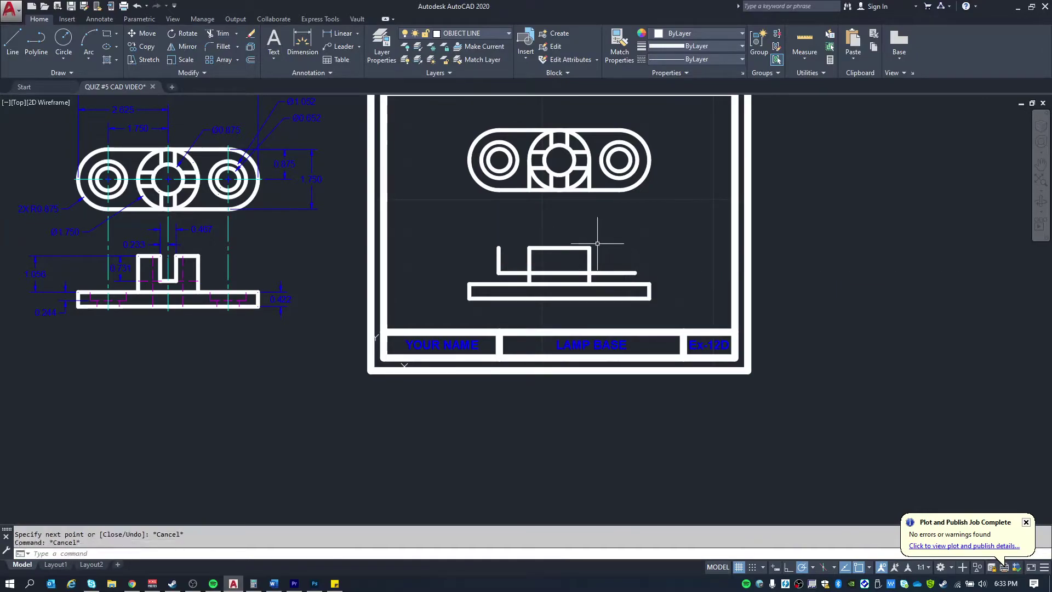
Project both sides of the top view's lower vertical slot down to the slot-floor line in the front view
text(L)
key(Return)
click(551, 190)
click(552, 273)
key(Escape)
key(Return)
click(567, 190)
click(567, 272)
key(Escape)
Try trimming the slot's projection lines between the top and front views, and undo the trim
text(tr)
key(Return)
key(Return)
drag(599, 235, 545, 219)
key(Escape)
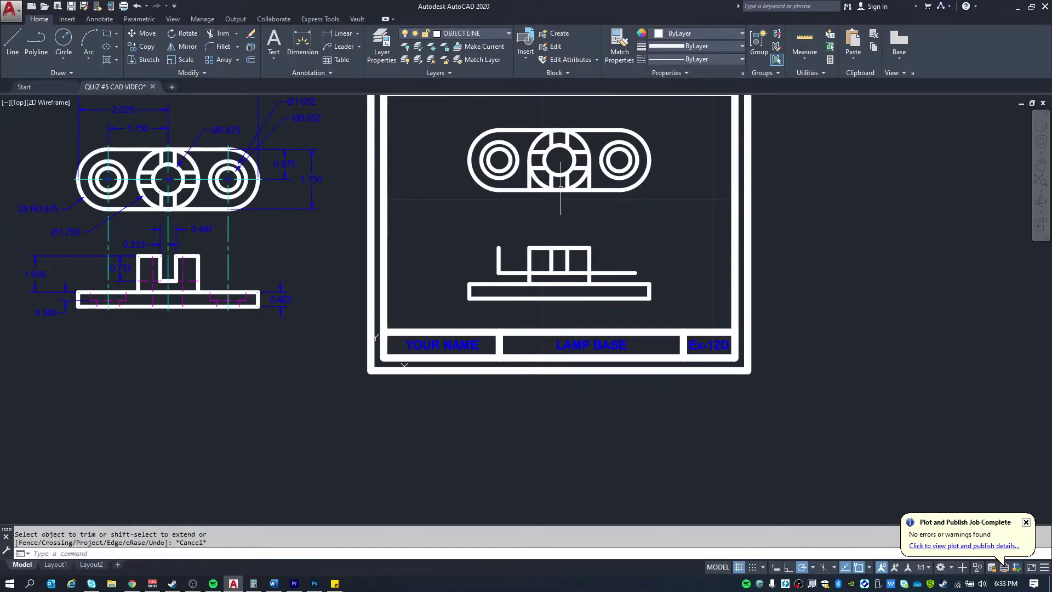
scroll(543, 185, up, 6)
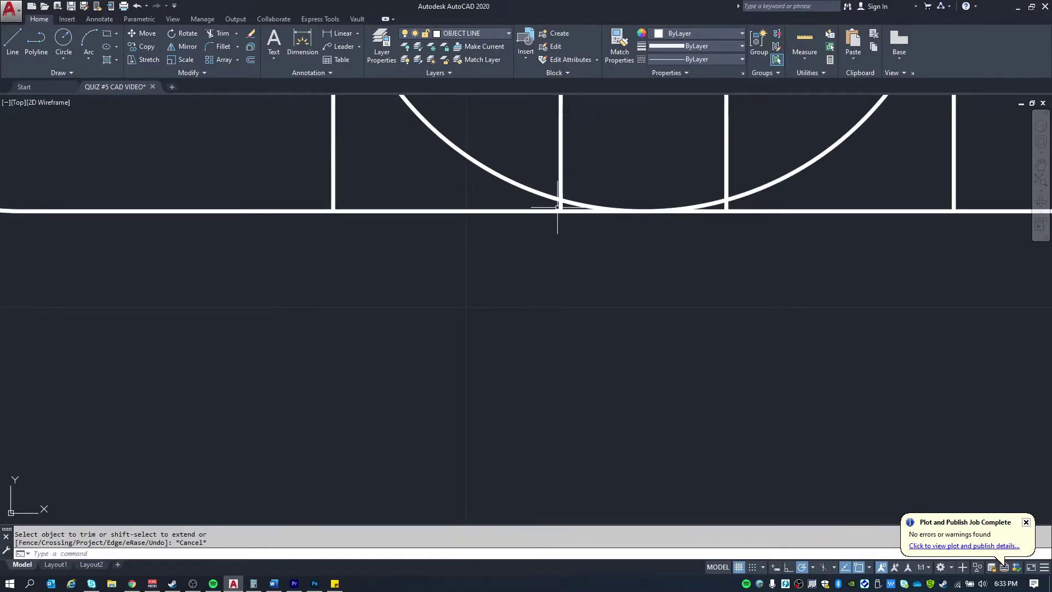
key(ctrl+z)
key(ctrl+z)
Trim the slot's projection lines between the central circle and the top view's outline and in the gap above the boss
scroll(544, 186, up, 6)
middle_drag(553, 219, 507, 165)
text(tr)
key(Return)
key(Return)
scroll(501, 161, up, 6)
click(465, 176)
click(515, 175)
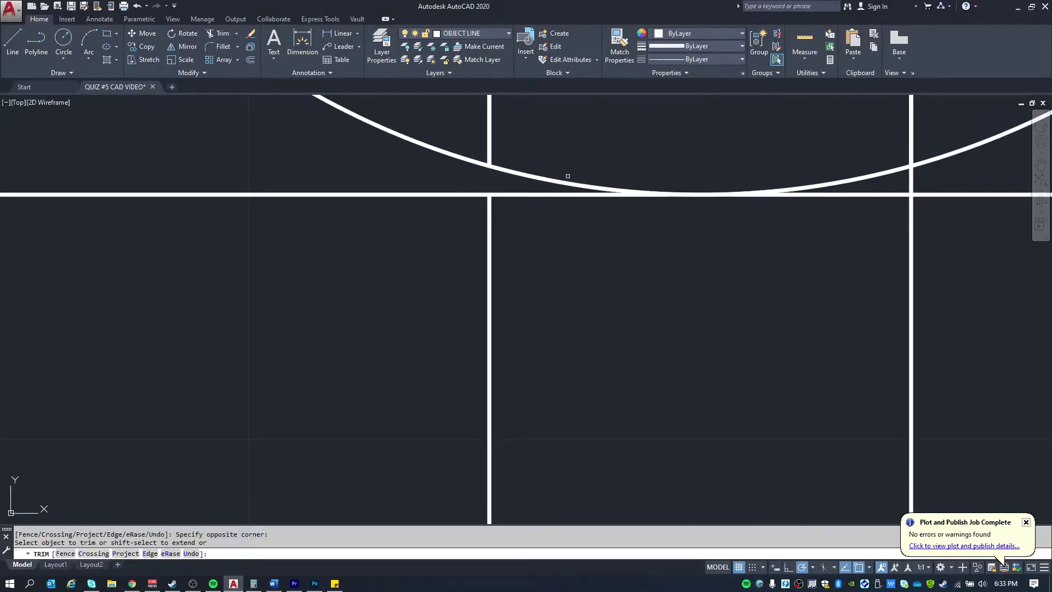
scroll(898, 219, down, 5)
mouse_move(869, 293)
middle_down()
mouse_move(478, 249)
mouse_move(402, 211)
middle_up()
Open the slot by trimming the boss's top edge and the slot-floor line inside both posts, and delete the leftover guide lines
click(536, 287)
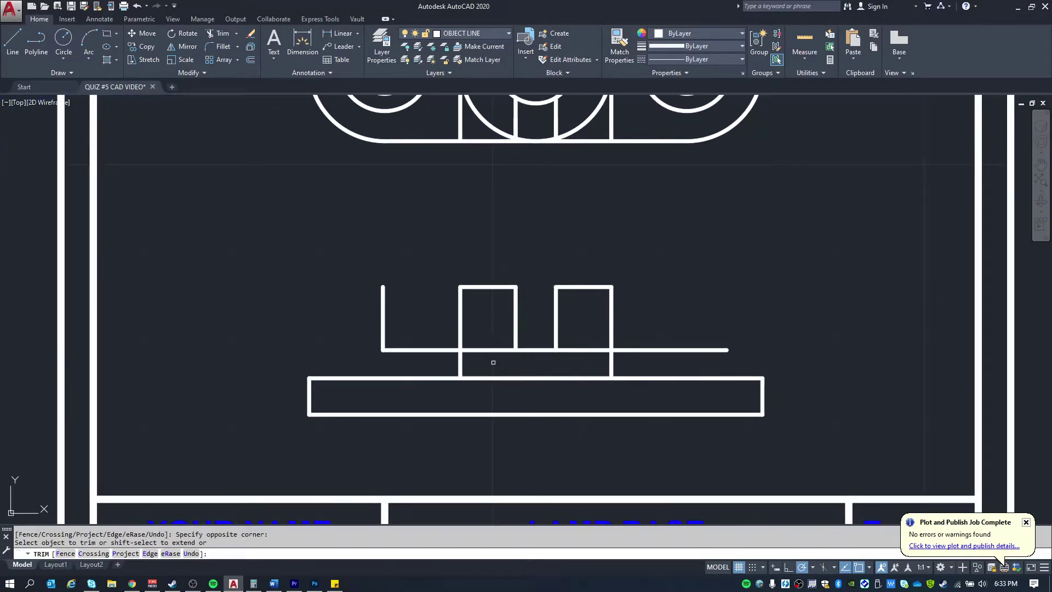
click(488, 349)
click(584, 349)
key(Escape)
drag(735, 352, 700, 336)
key(Delete)
drag(424, 364, 357, 310)
key(Delete)
Make HIDDEN LINE the current layer
scroll(364, 310, down, 2)
middle_drag(310, 287, 647, 254)
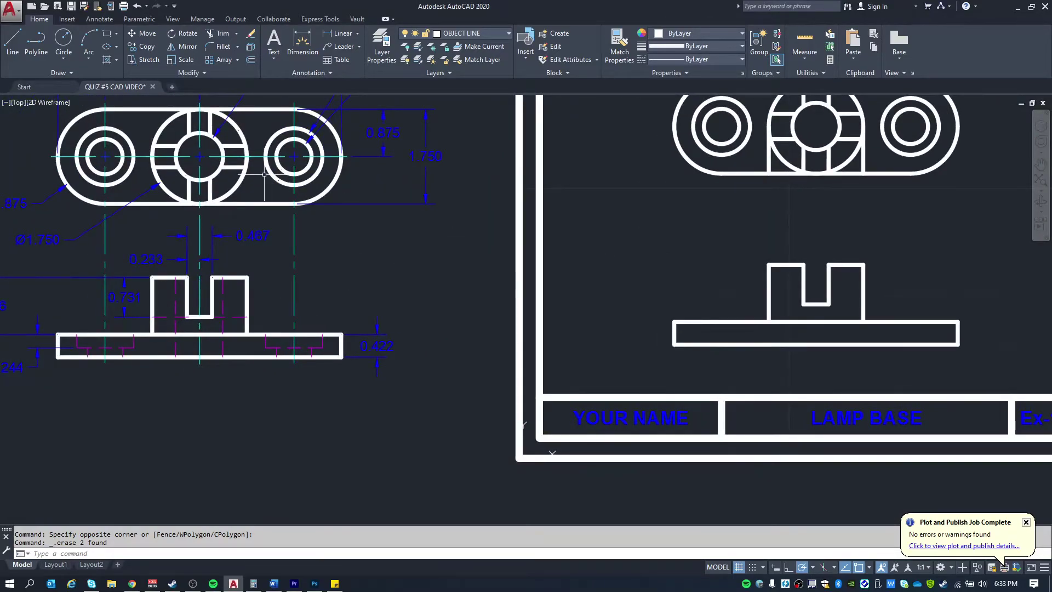
middle_drag(802, 210, 748, 226)
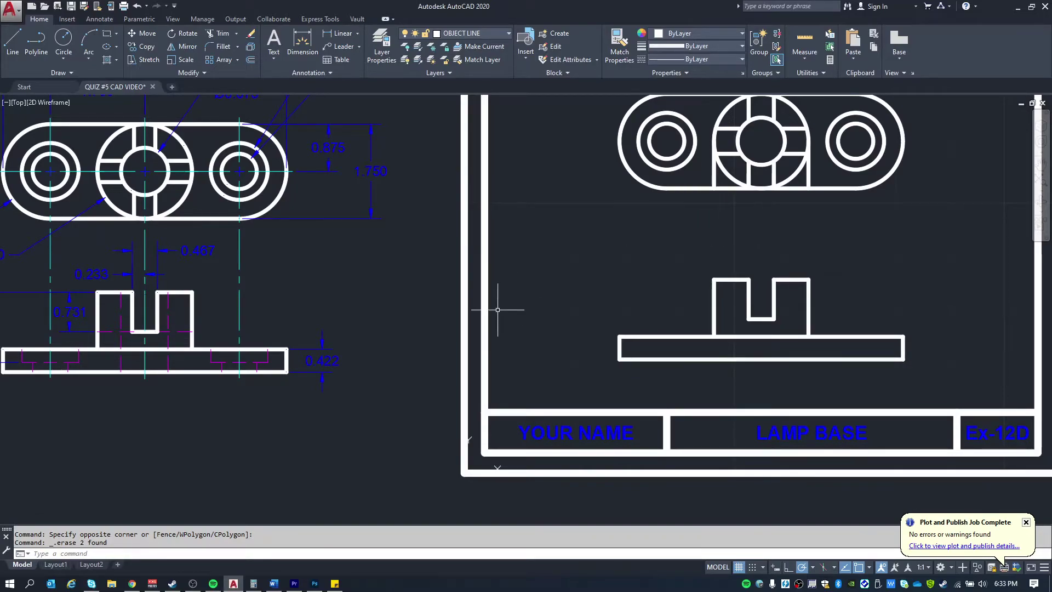
click(463, 32)
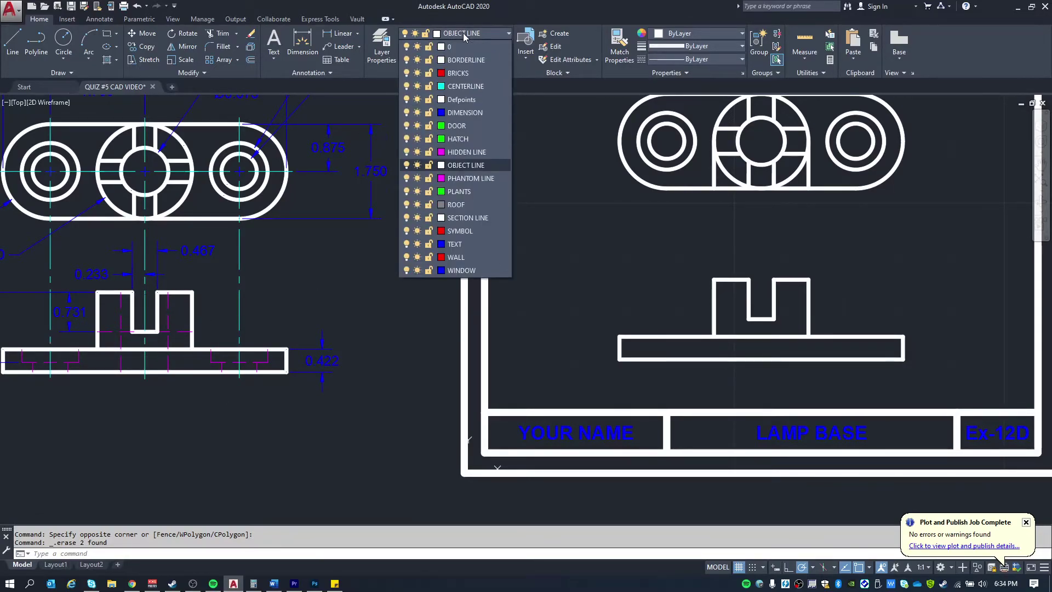
click(463, 165)
key(Escape)
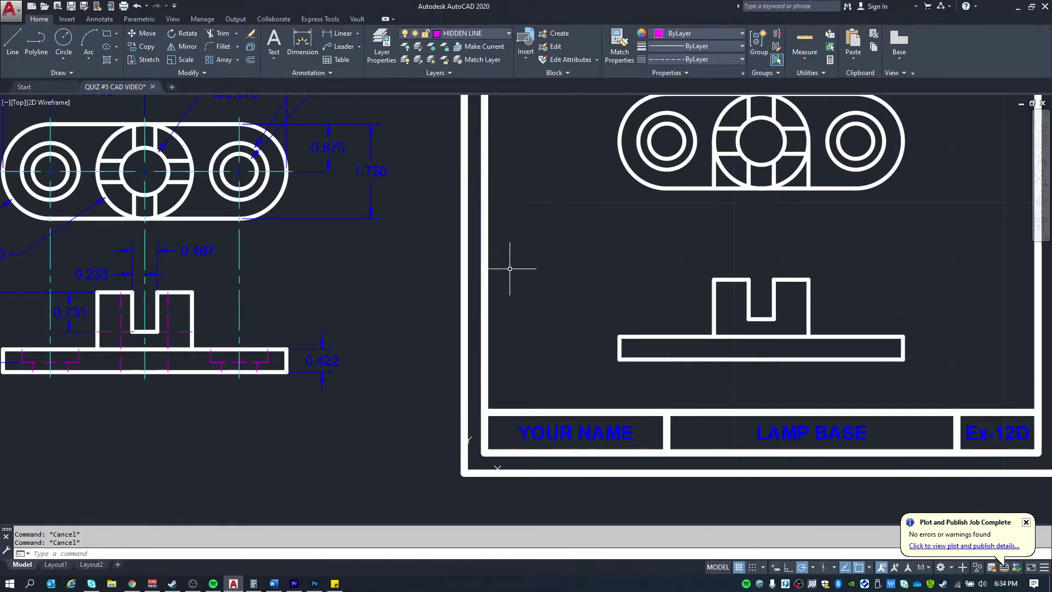
Draw a 0.244 hidden-line guide down from the base plate's top level and a horizontal counterbore-depth line from it across the plate
middle_drag(509, 268, 533, 265)
middle_drag(236, 356, 433, 352)
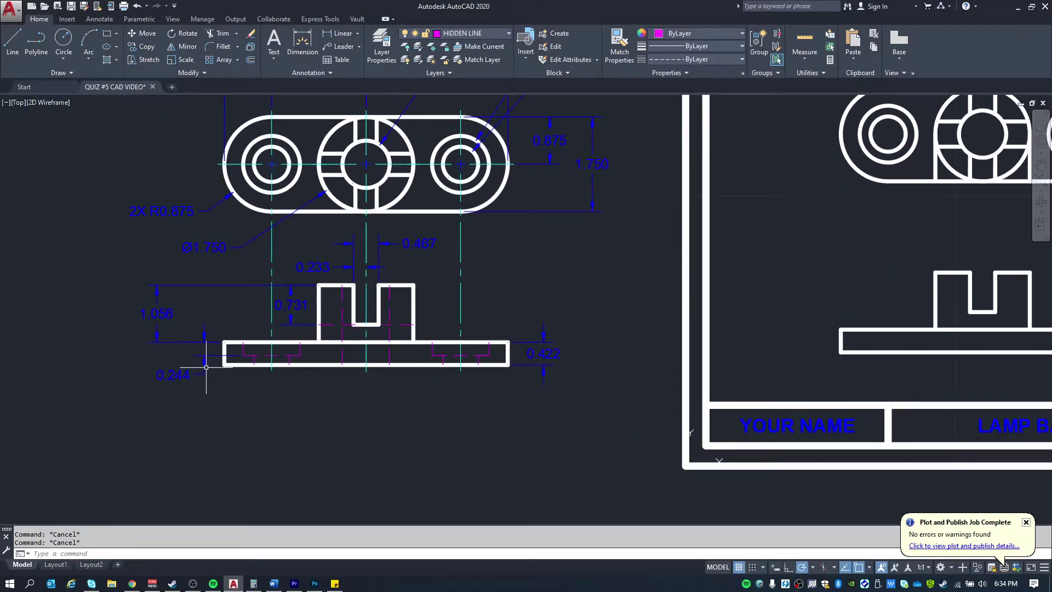
middle_drag(786, 339, 530, 277)
text(l)
key(Return)
click(562, 269)
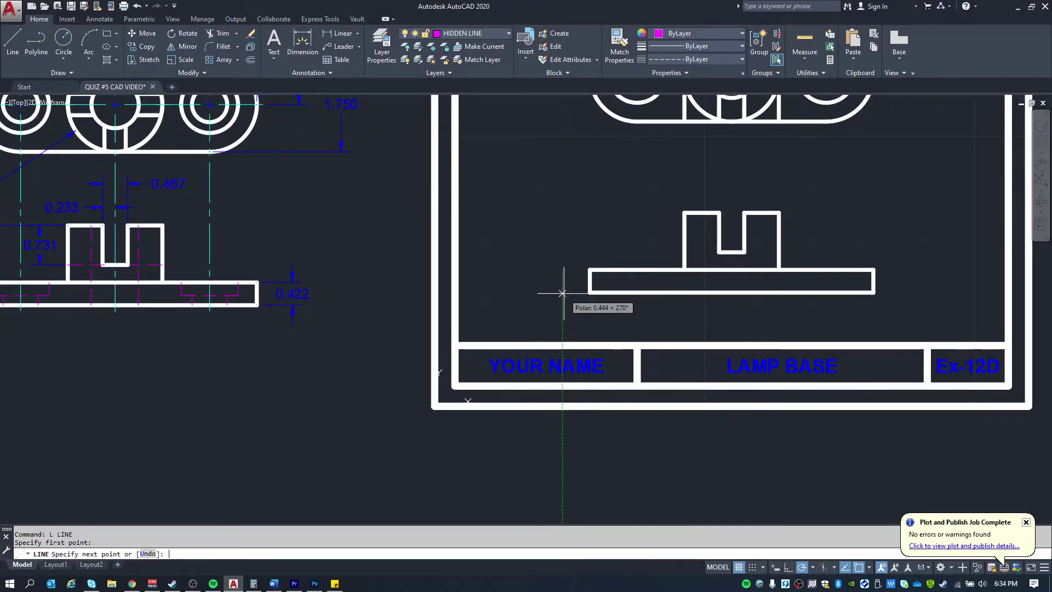
text(.244)
key(Return)
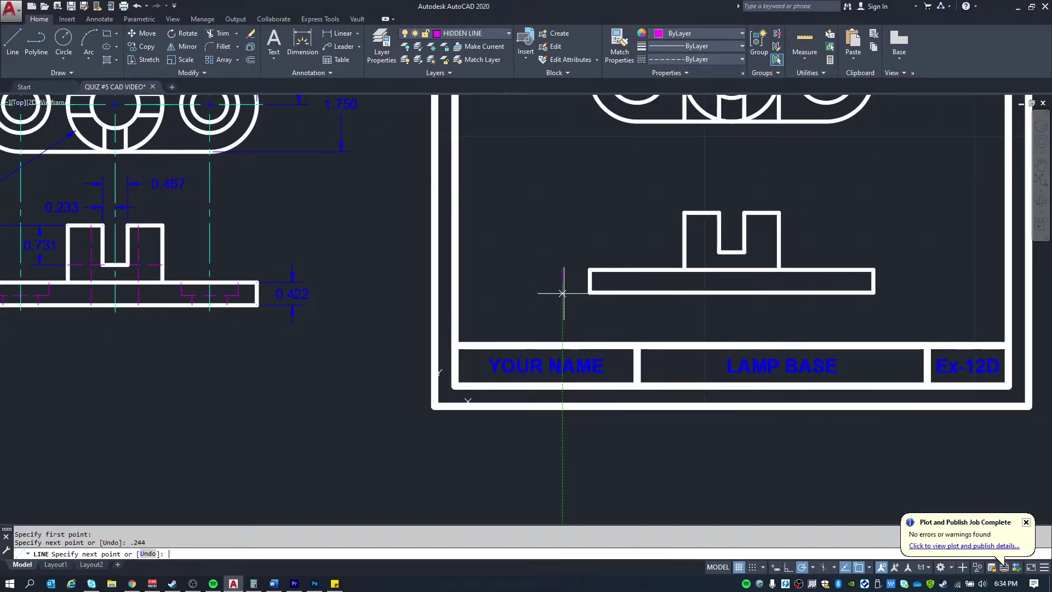
click(923, 283)
key(Escape)
Project hidden lines from the left counterbore circle's two side quadrants down to the counterbore-depth line in the front view
middle_drag(297, 262, 363, 273)
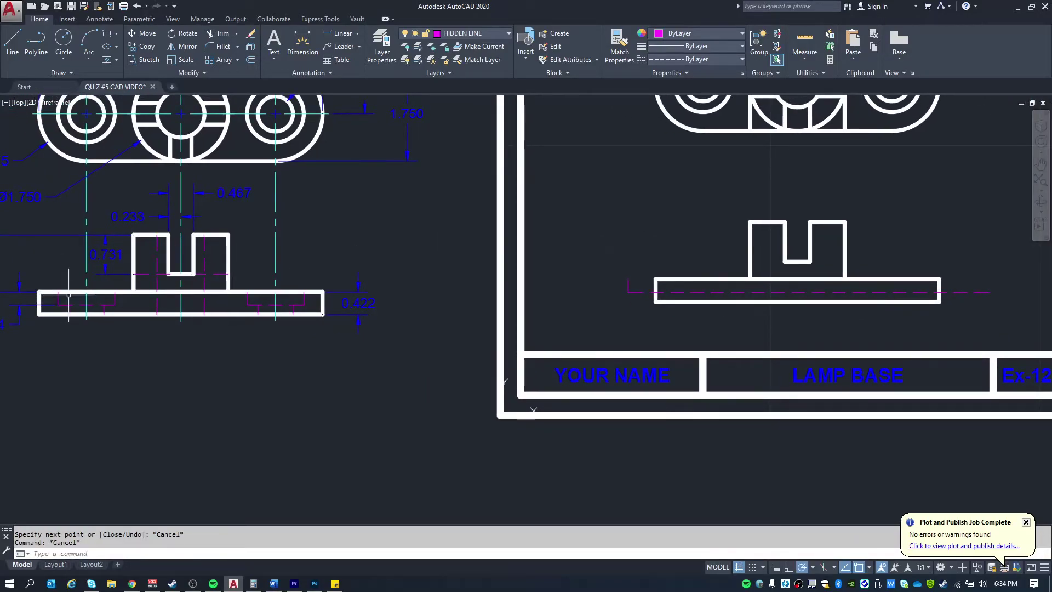
middle_drag(57, 298, 65, 320)
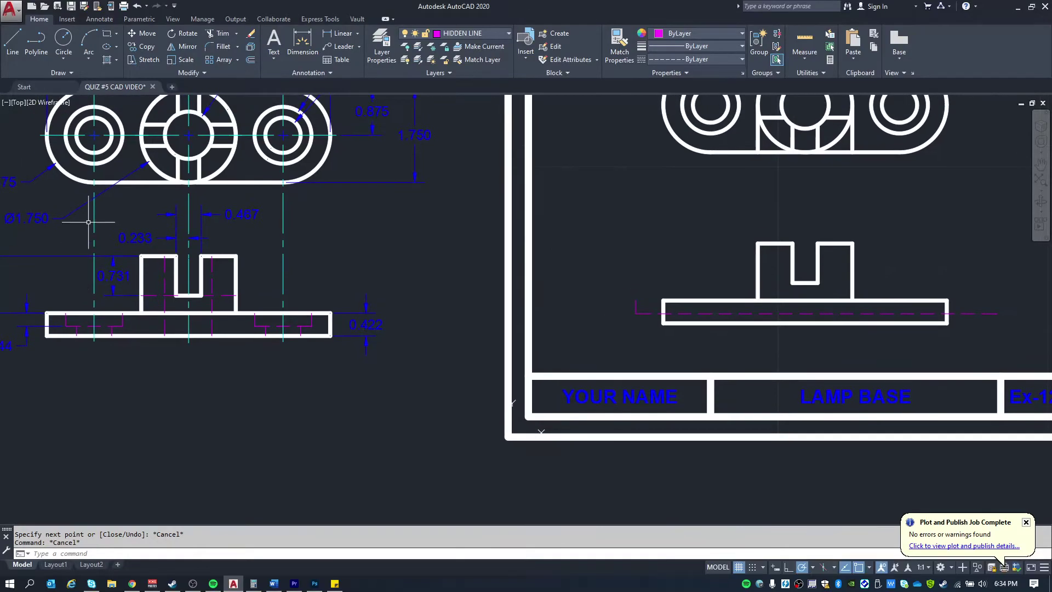
click(74, 155)
key(Escape)
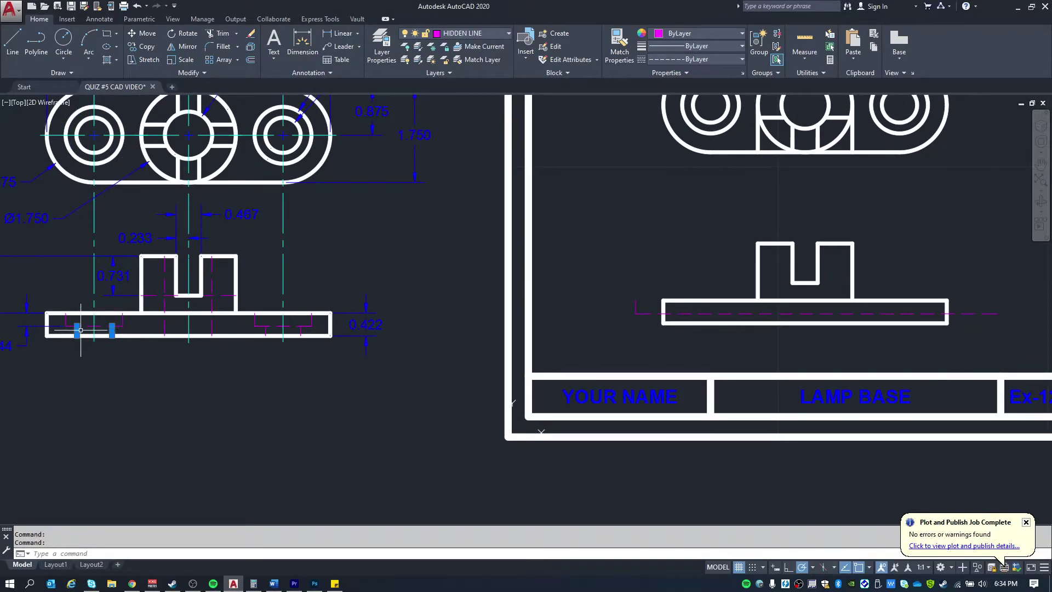
click(80, 148)
key(Escape)
middle_drag(695, 230, 435, 283)
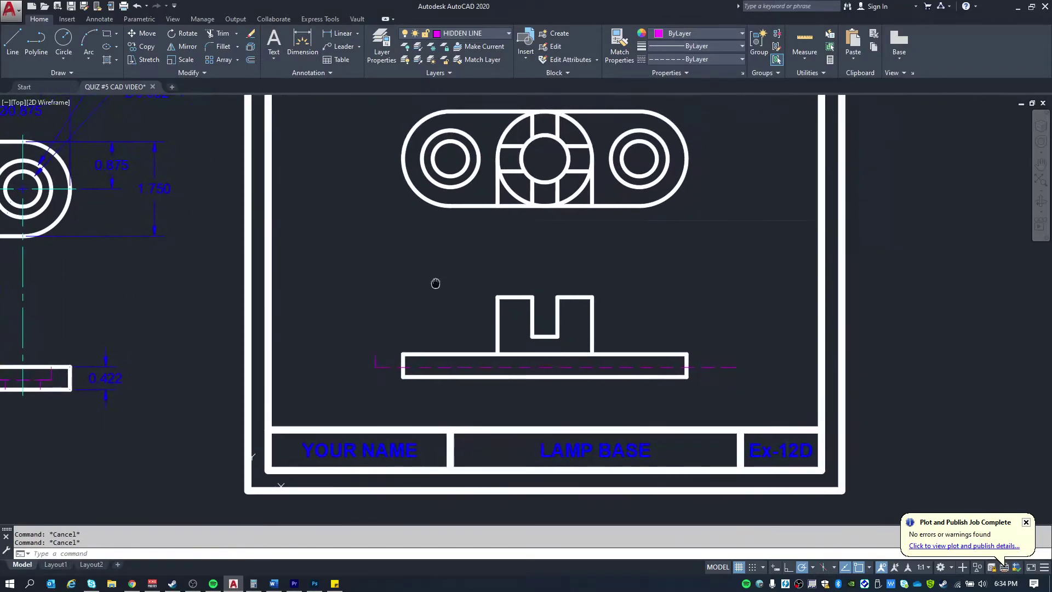
text(l)
key(Return)
click(421, 158)
click(422, 367)
key(Return)
key(Return)
click(478, 159)
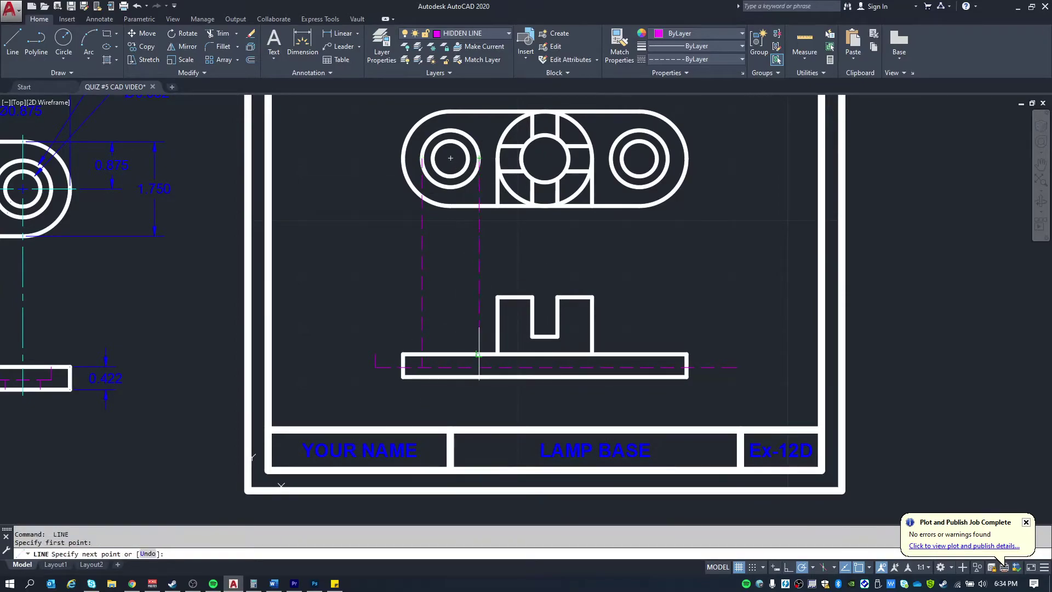
click(479, 367)
key(Escape)
Project hidden lines from the left through-hole circle's two side quadrants down to the base plate's bottom edge
key(Return)
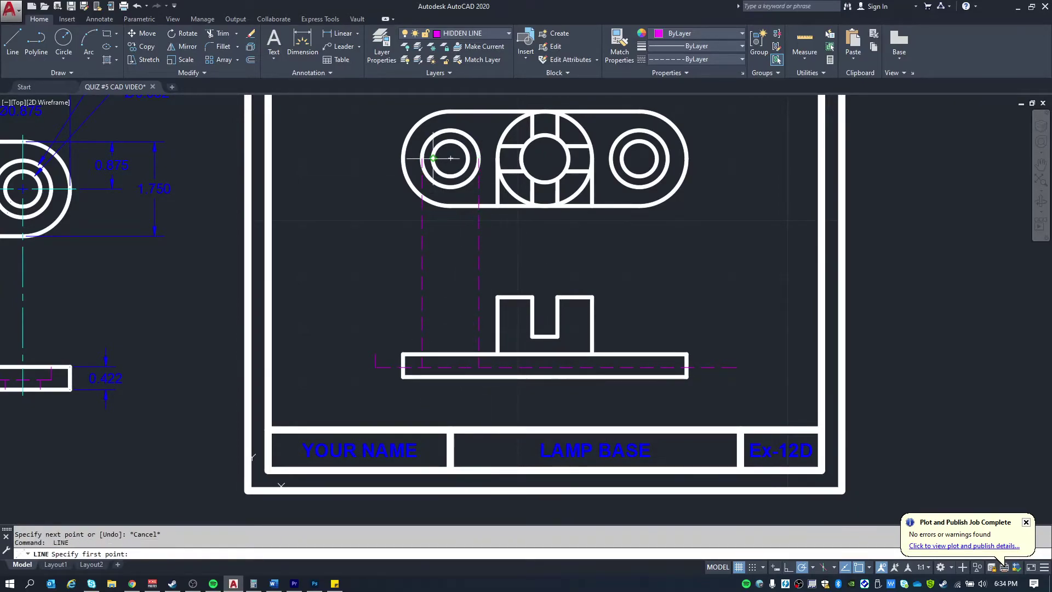
click(433, 159)
click(432, 376)
key(Escape)
key(Return)
click(468, 159)
click(467, 377)
key(Escape)
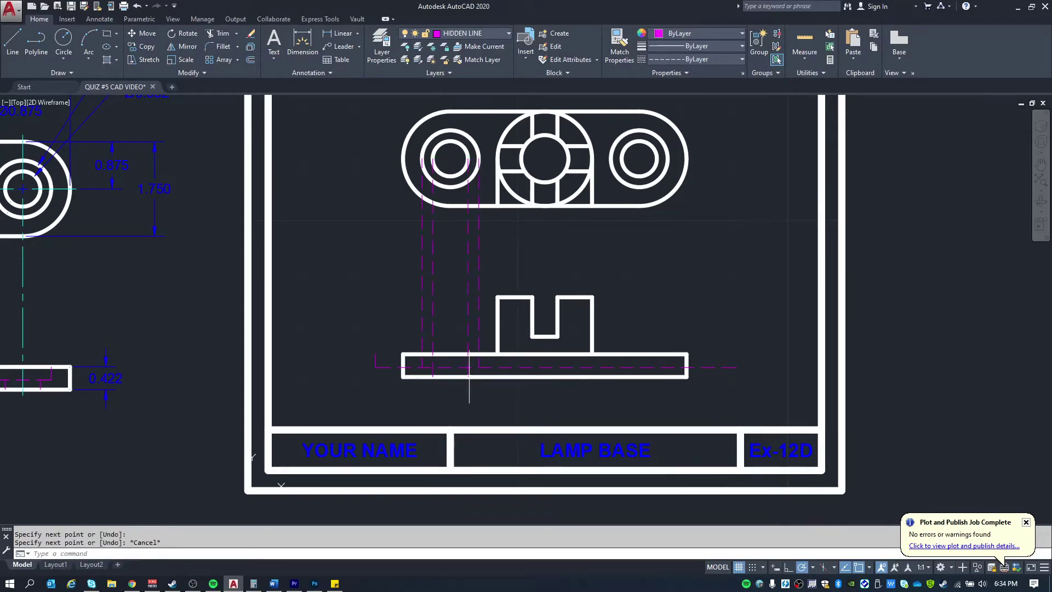
Trim the hidden lines inside the base plate to leave only the left hole's stepped counterbore profile
scroll(462, 366, up, 2)
text(TR)
key(Return)
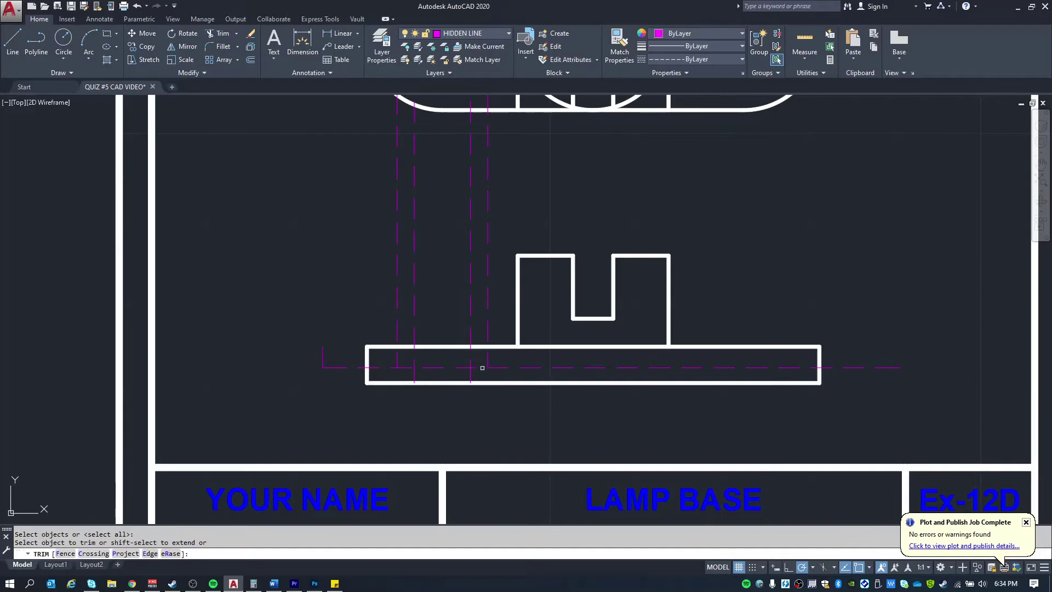
scroll(478, 359, up, 2)
click(457, 351)
click(359, 346)
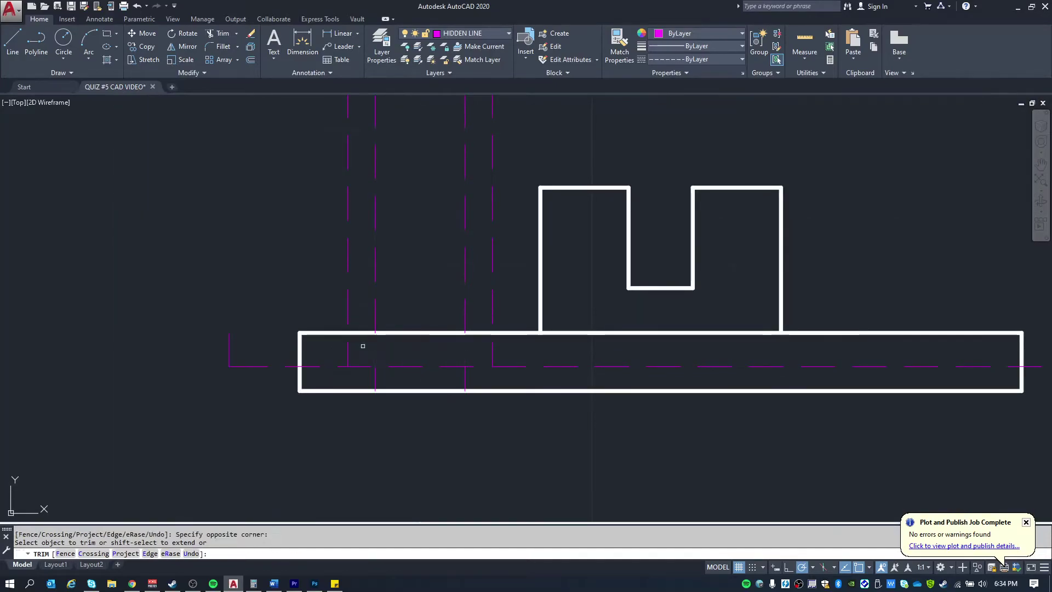
click(336, 359)
click(505, 367)
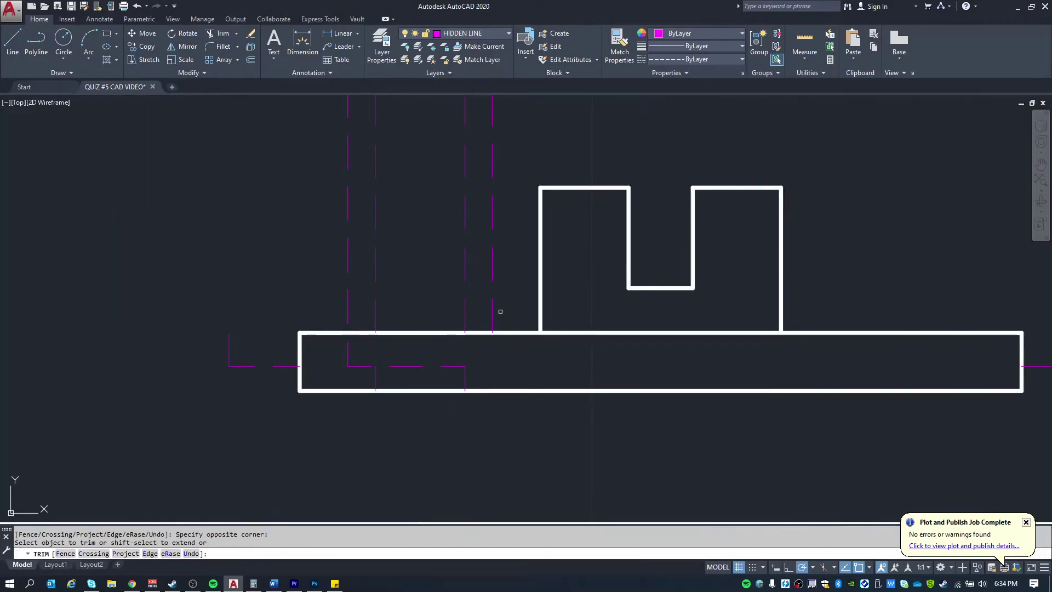
key(Escape)
Delete the leftover projection lines above the base plate and the guide stubs beyond both of its ends
click(305, 220)
click(235, 387)
key(Delete)
scroll(167, 295, down, 2)
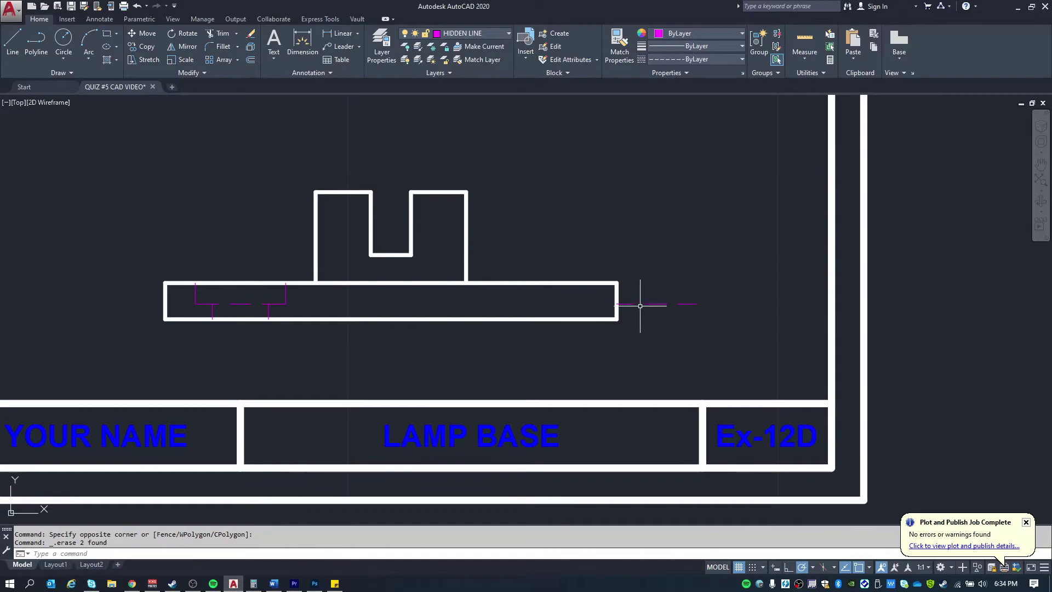
click(619, 303)
click(618, 303)
key(Escape)
key(Escape)
click(682, 304)
key(Delete)
Mirror the left counterbored hole's hidden lines about the base plate's vertical centre axis, keeping the originals
text(mi)
key(Return)
click(165, 263)
click(293, 340)
key(Return)
click(391, 283)
click(391, 325)
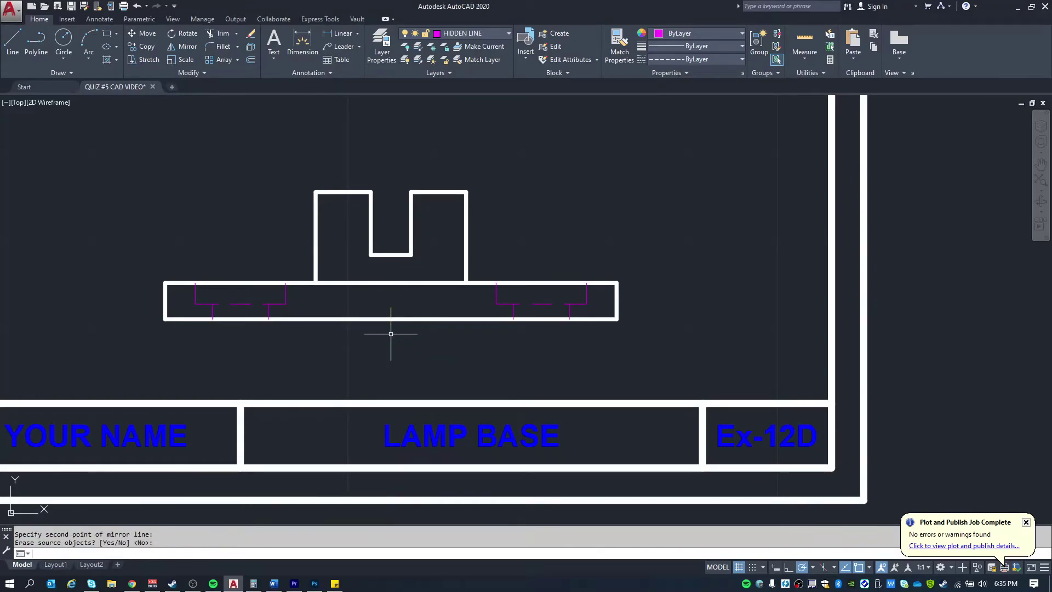
Examine which top-view circle the boss's vertical hidden lines align with in the dimensioned reference drawing
scroll(386, 315, down, 3)
middle_drag(395, 199, 406, 240)
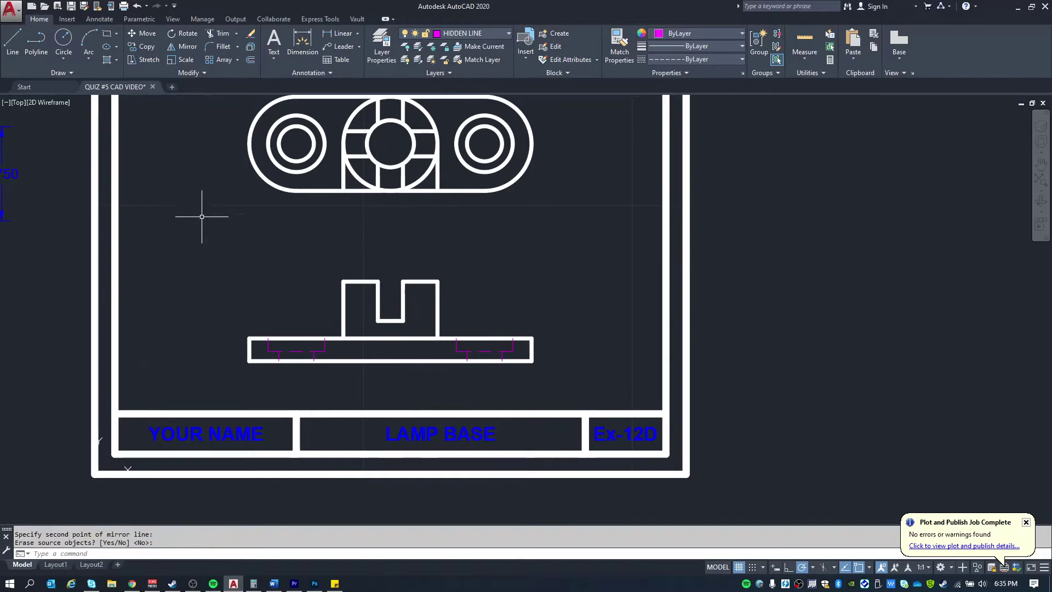
middle_drag(207, 215, 652, 333)
key(Return)
middle_drag(254, 450, 249, 329)
click(249, 329)
key(Escape)
key(Escape)
click(249, 329)
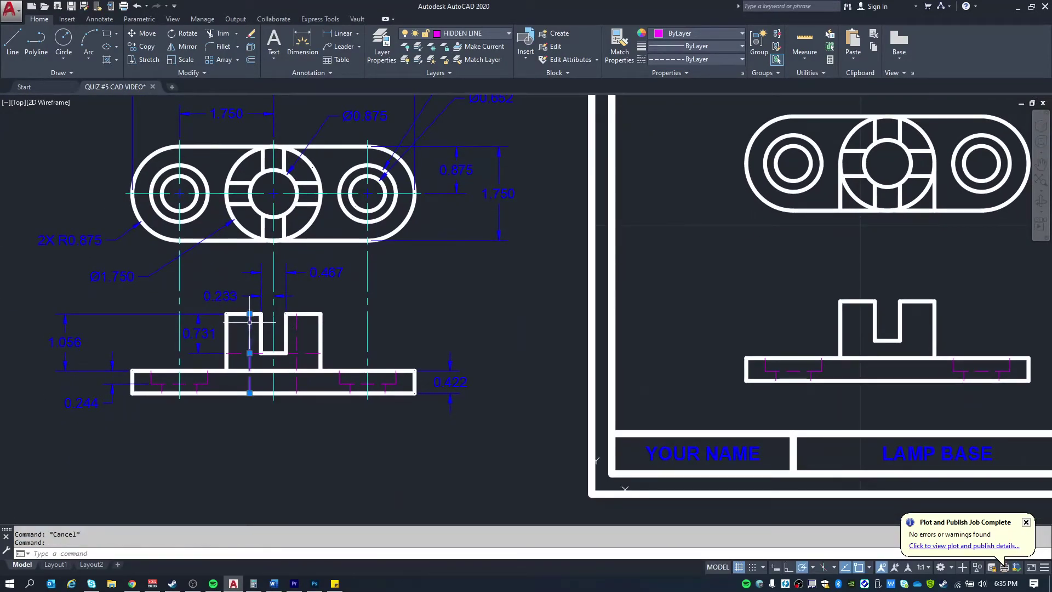
click(249, 316)
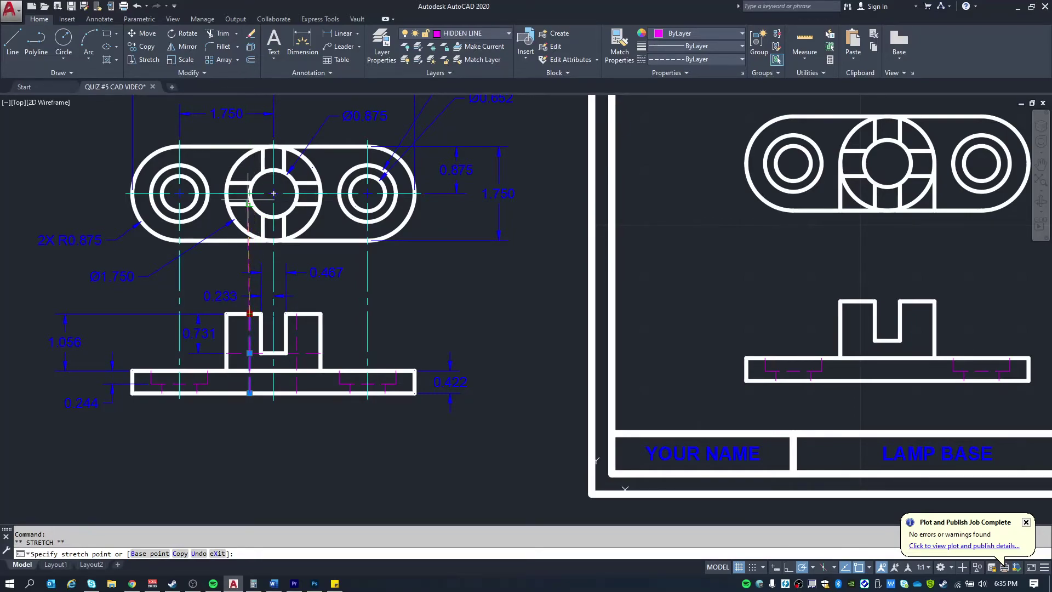
key(Escape)
Project hidden lines from the central hole circle's two side quadrants down to the base plate's bottom edge
middle_drag(822, 286, 531, 265)
text(l)
key(Return)
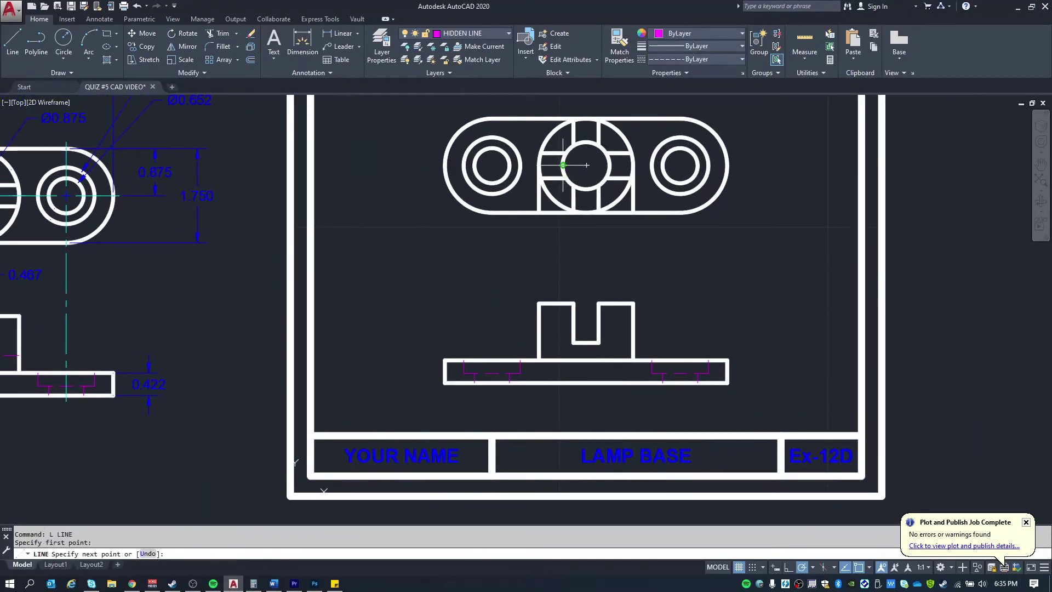
click(563, 165)
middle_drag(564, 171, 606, 173)
click(604, 383)
key(Escape)
key(Return)
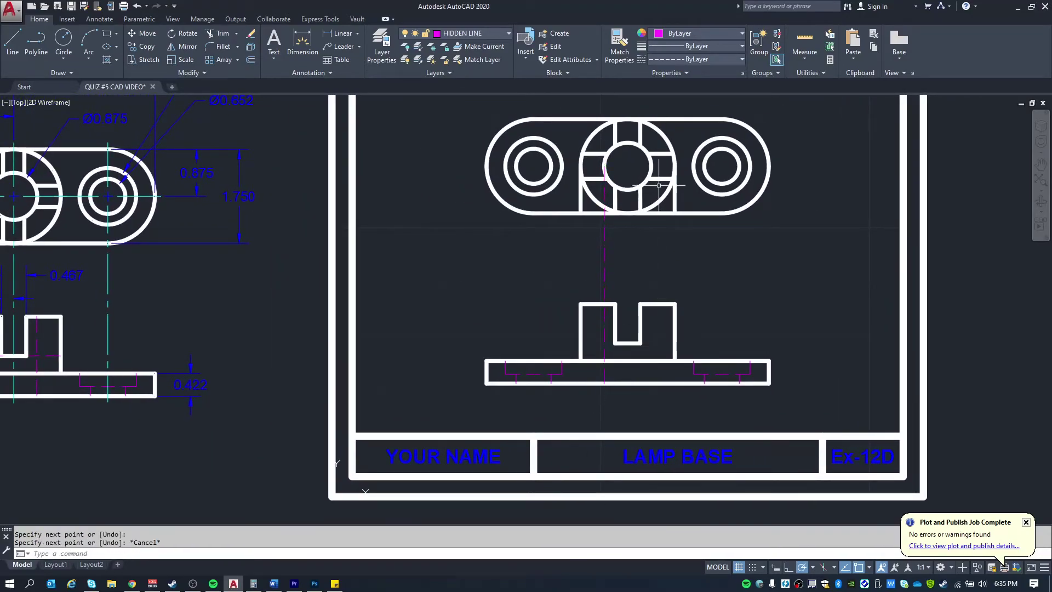
click(651, 165)
click(651, 383)
key(Escape)
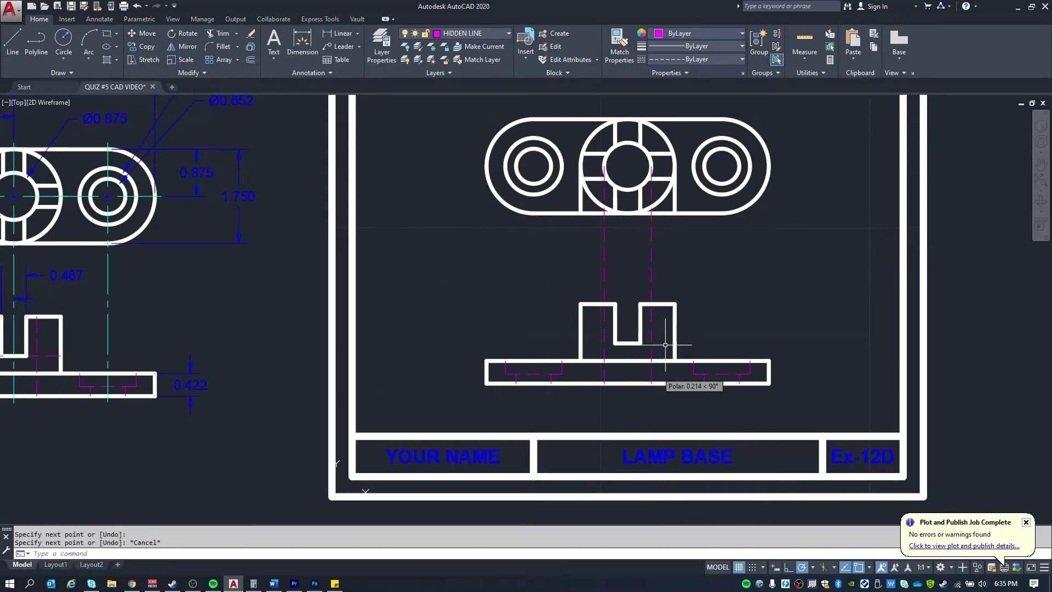
Trim the central hole's projection lines between the two views and delete their leftover pieces in the top view
text(tr)
key(Return)
key(Return)
click(681, 275)
click(543, 258)
key(Escape)
click(603, 189)
click(595, 191)
click(642, 191)
key(Delete)
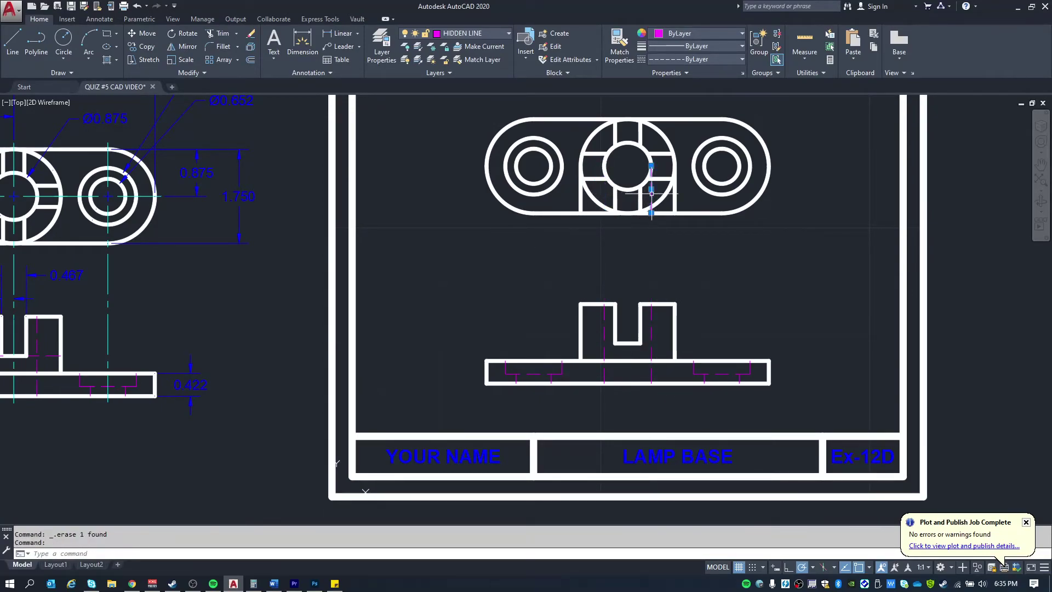
Draw a horizontal hidden line across the full width of the boss at the slot floor's level
middle_drag(446, 325, 638, 323)
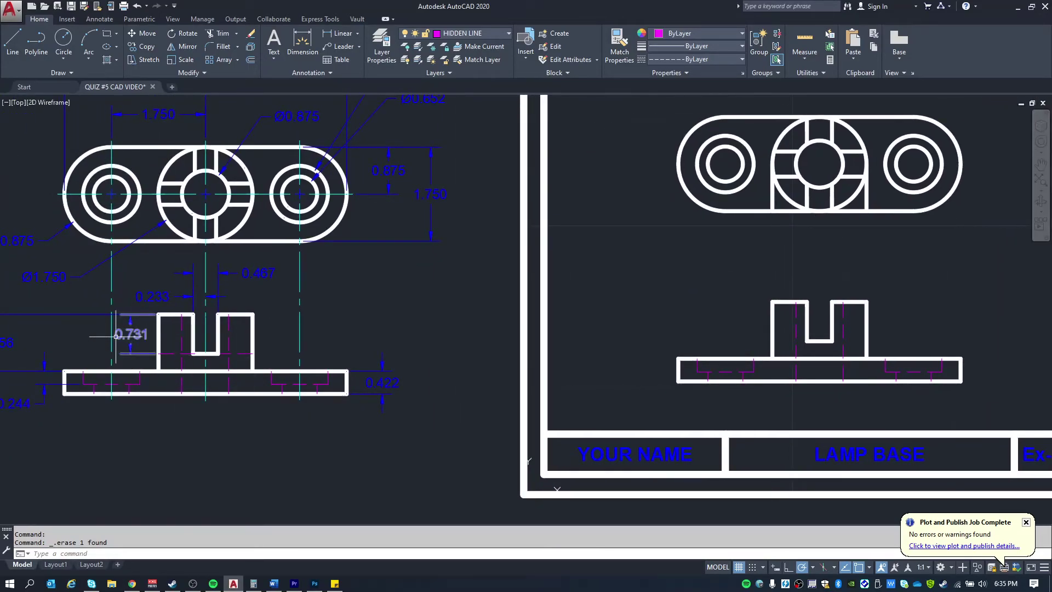
scroll(185, 355, up, 2)
click(230, 353)
key(Escape)
scroll(254, 355, down, 3)
middle_drag(634, 298, 564, 317)
text(l)
key(Return)
click(640, 329)
key(Escape)
key(Return)
click(605, 329)
click(700, 329)
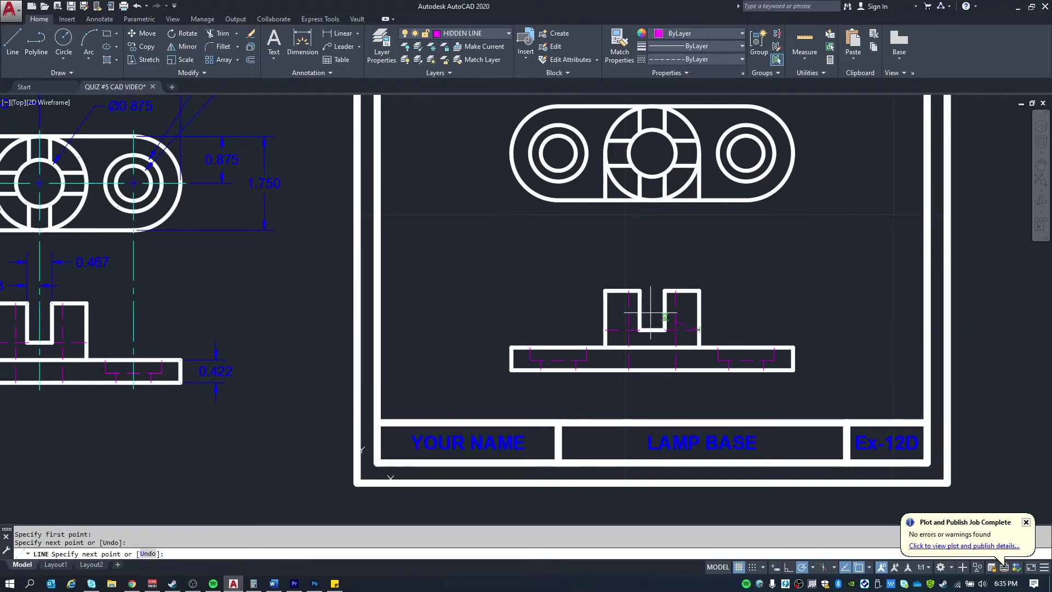
key(Escape)
key(Escape)
Make CENTERLINE the current layer
scroll(551, 298, down, 2)
middle_drag(544, 264, 538, 274)
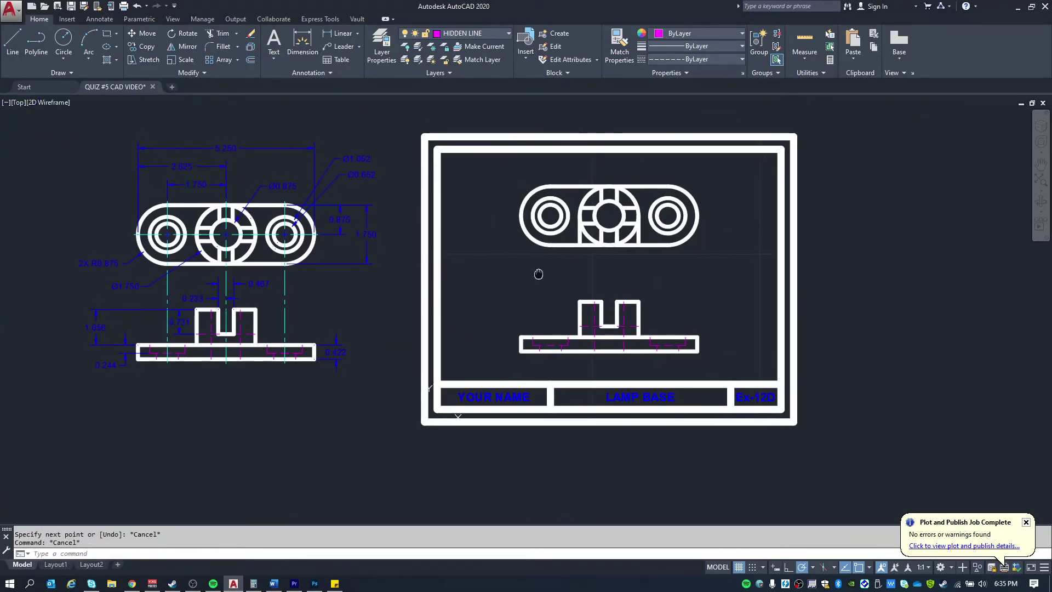
click(471, 33)
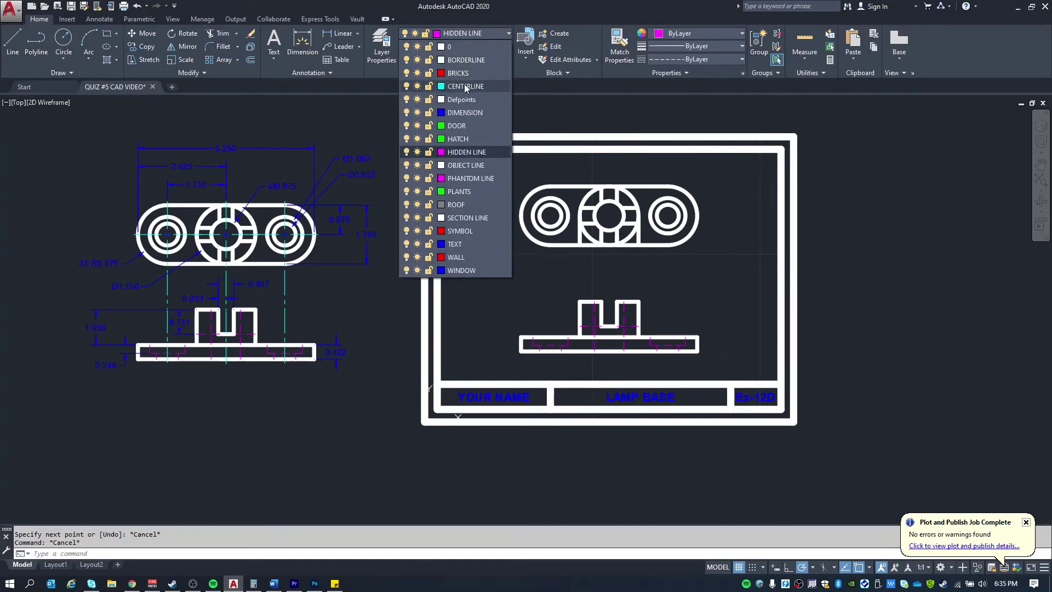
click(465, 87)
Add center marks to the top view's left end arc, right end arc and large central circle
mouse_move(598, 143)
middle_down()
mouse_move(531, 141)
mouse_move(500, 152)
middle_up()
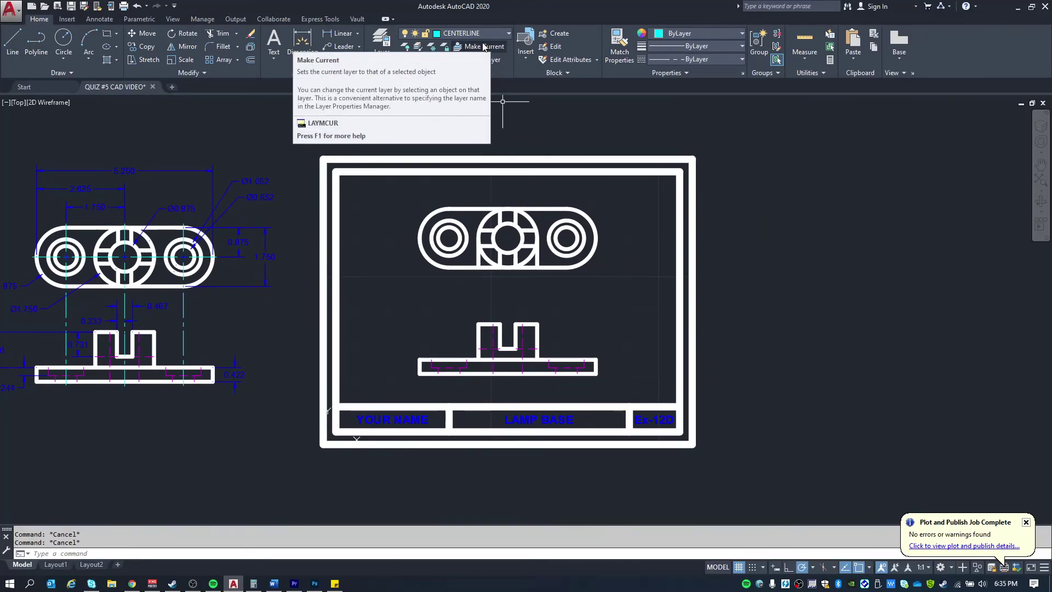
key(Return)
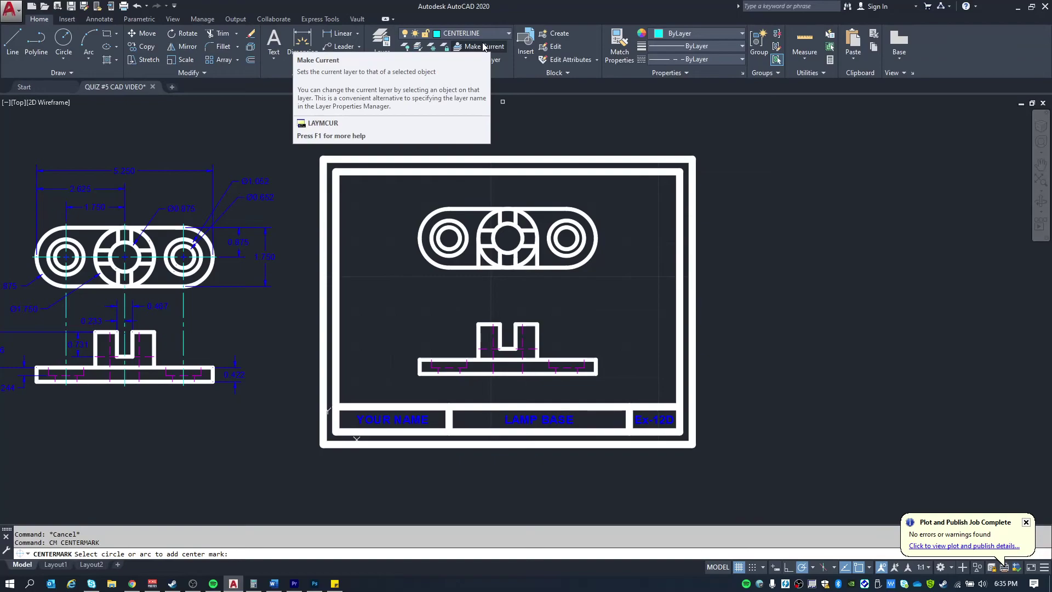
click(433, 211)
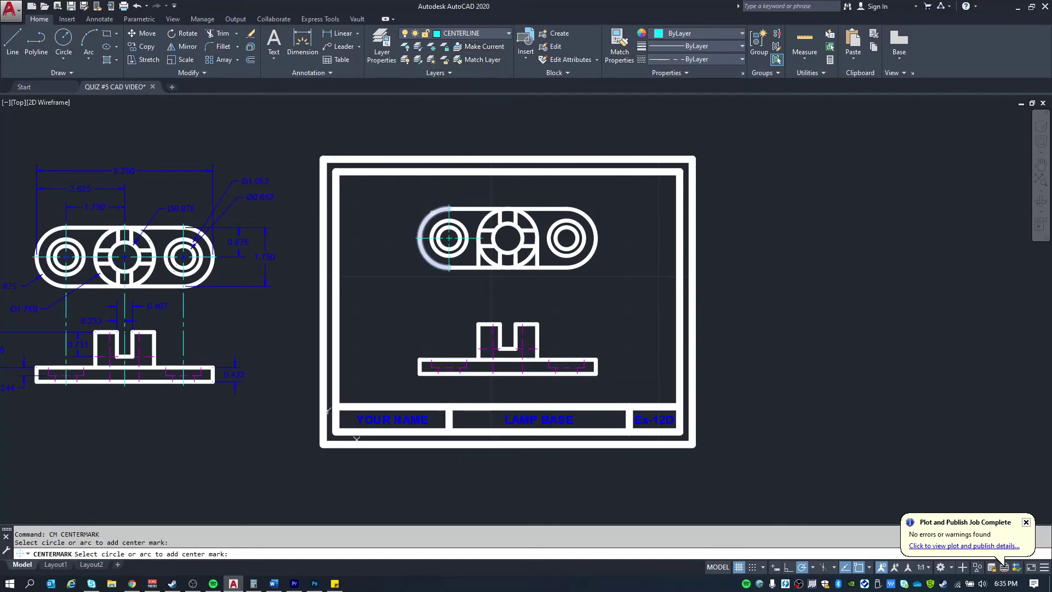
click(589, 215)
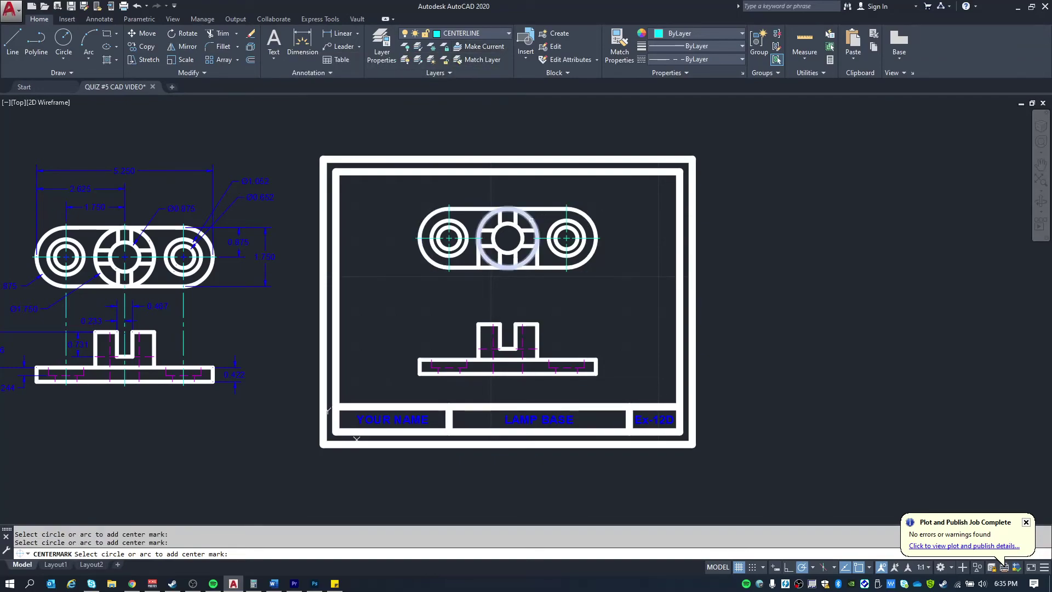
key(Escape)
Extend the left center mark's vertical line down through the front view to just below the base plate
click(471, 265)
key(Escape)
click(448, 273)
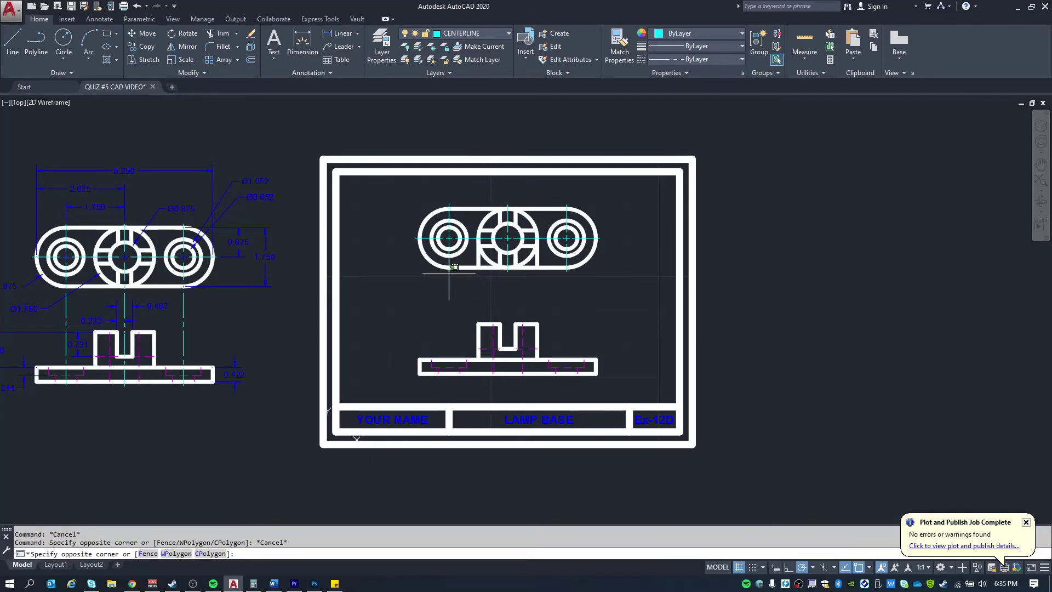
key(Escape)
click(450, 245)
click(449, 269)
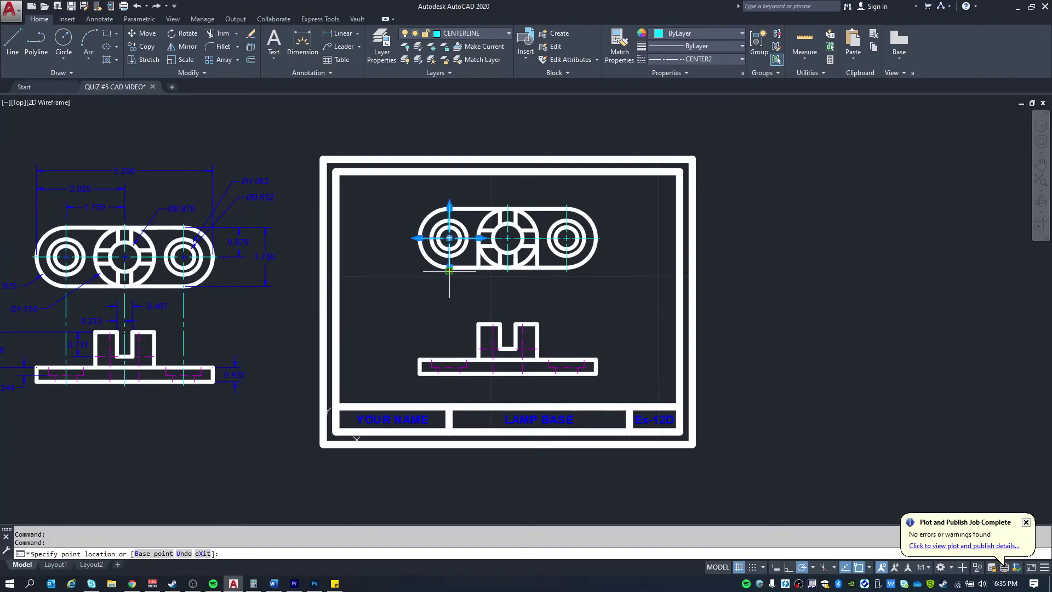
scroll(446, 364, up, 5)
click(458, 365)
scroll(458, 365, down, 3)
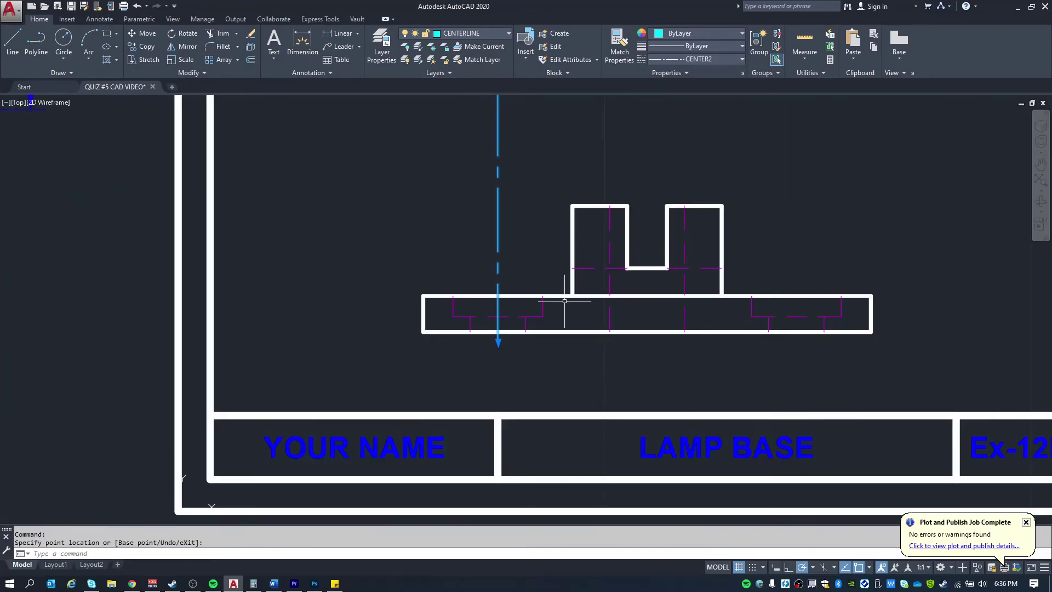
scroll(535, 202, up, 4)
scroll(530, 183, down, 5)
middle_drag(530, 183, 500, 258)
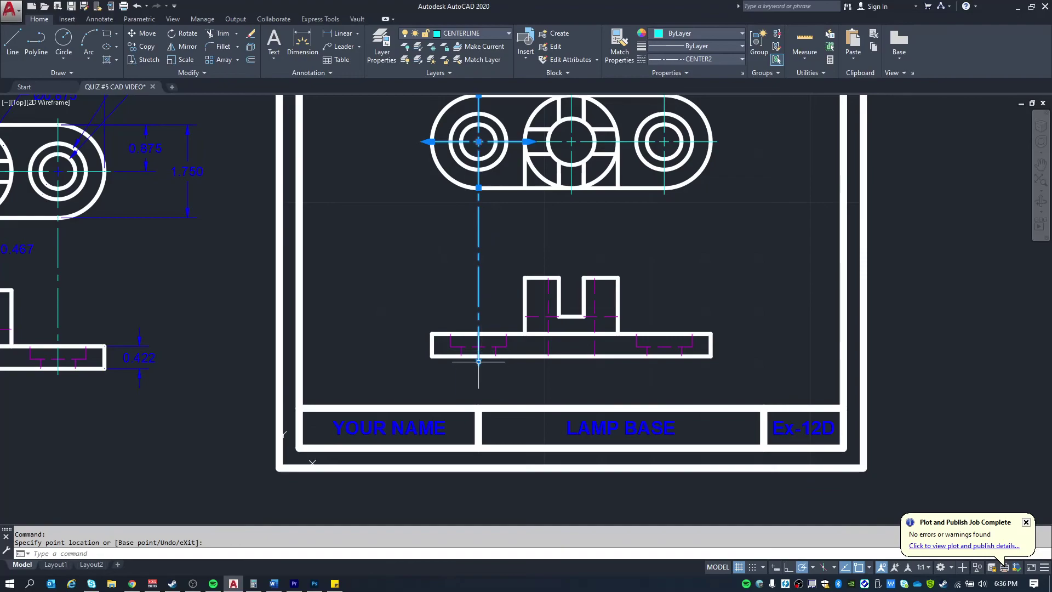
key(Escape)
Extend the central and right center marks' vertical lines down to the same level as the left centerline
click(571, 198)
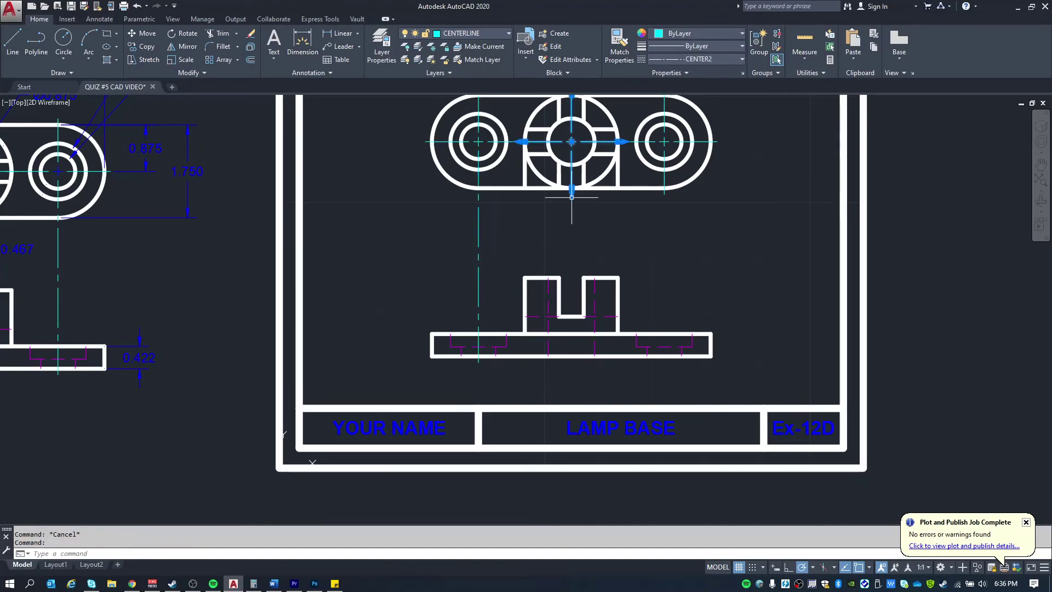
click(572, 193)
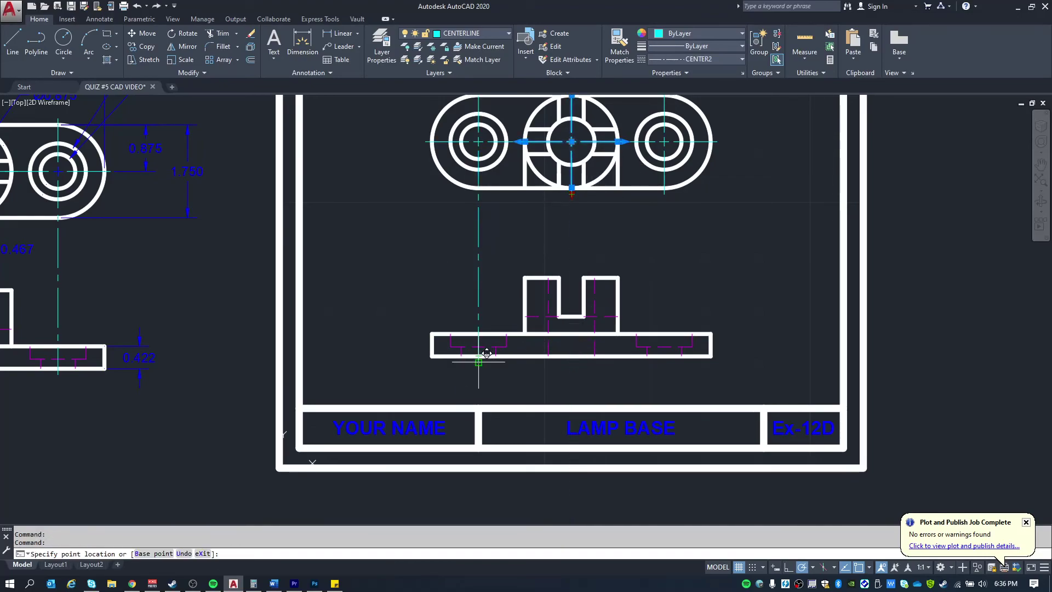
key(Escape)
click(663, 198)
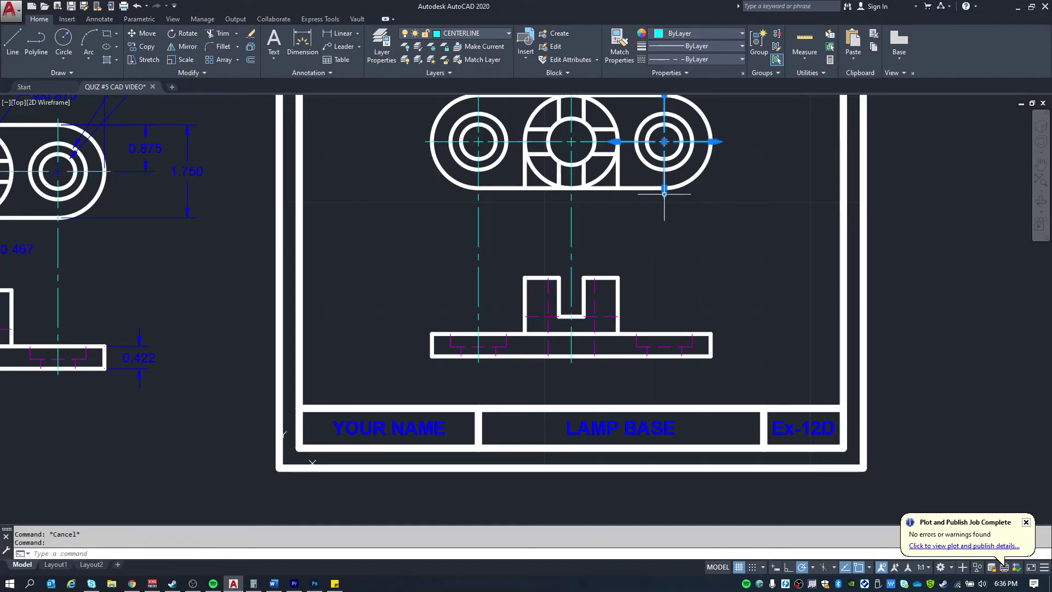
click(664, 191)
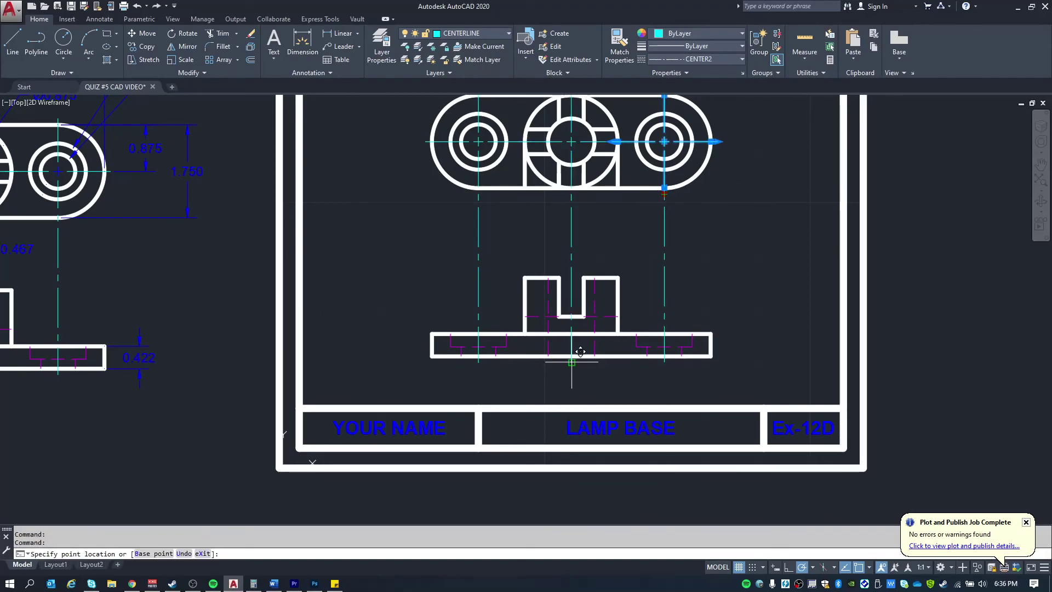
key(Escape)
scroll(557, 225, down, 3)
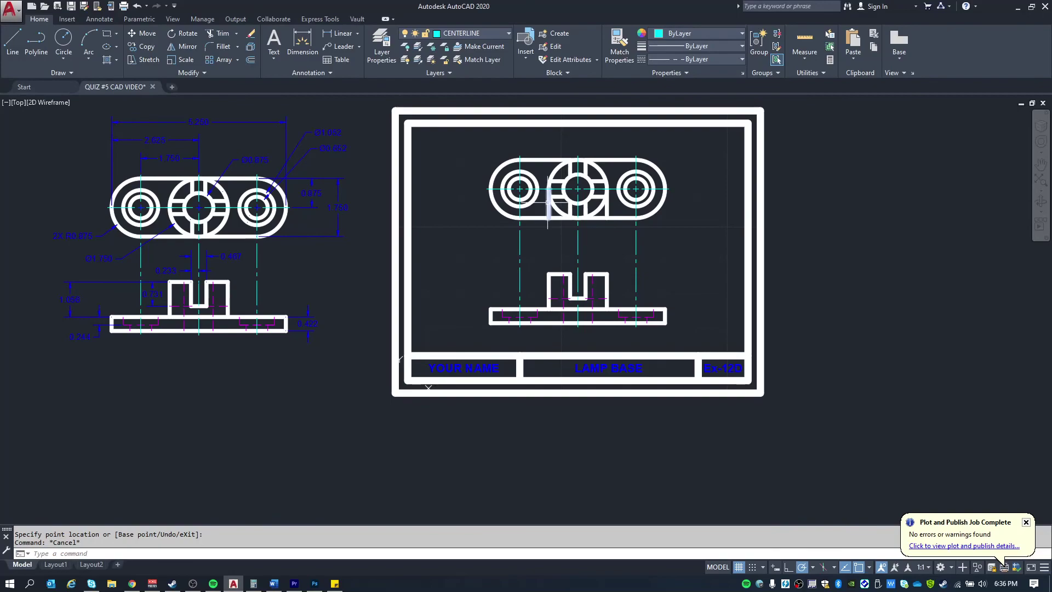
scroll(559, 200, up, 3)
mouse_move(559, 200)
middle_down()
mouse_move(520, 240)
mouse_move(599, 260)
mouse_move(715, 248)
middle_up()
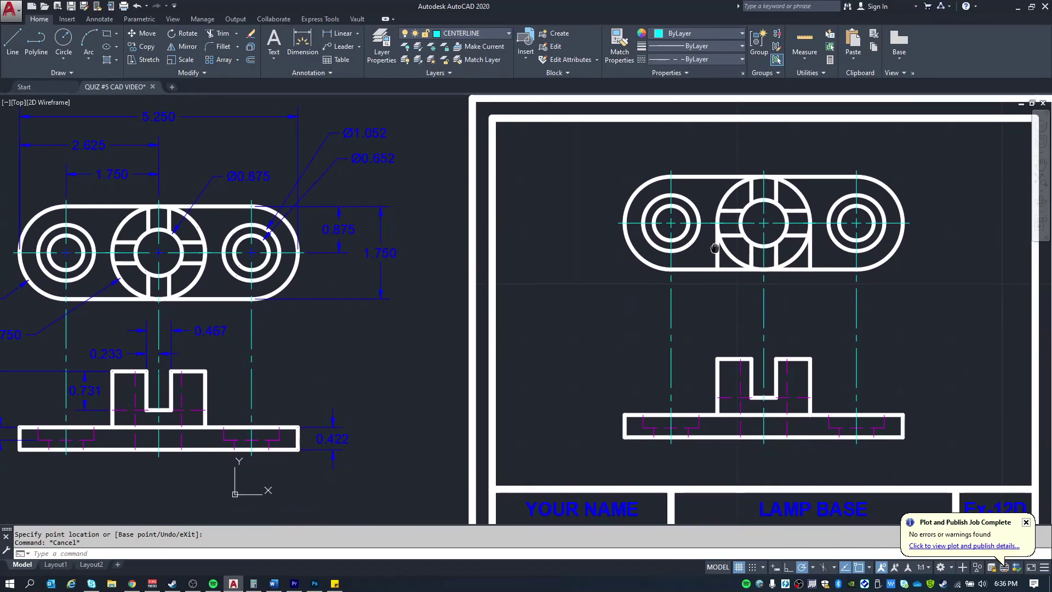
scroll(714, 247, down, 3)
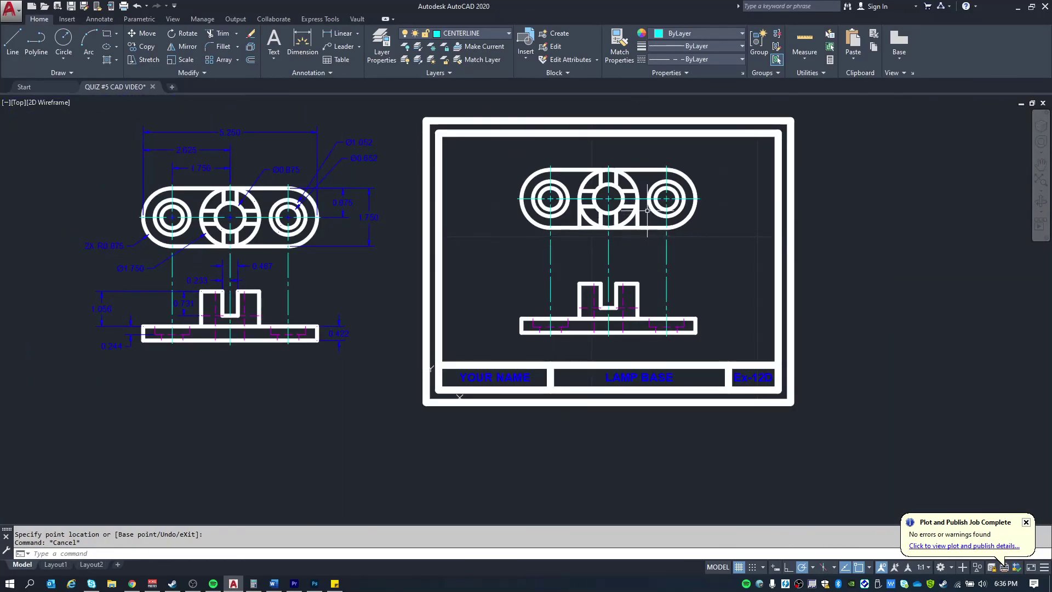
middle_drag(647, 211, 590, 226)
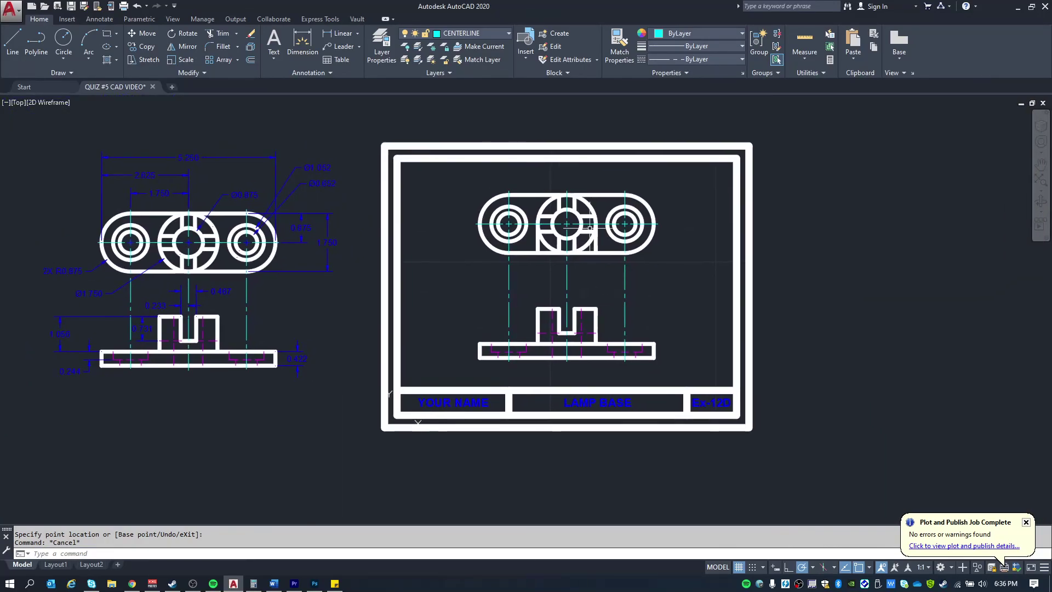